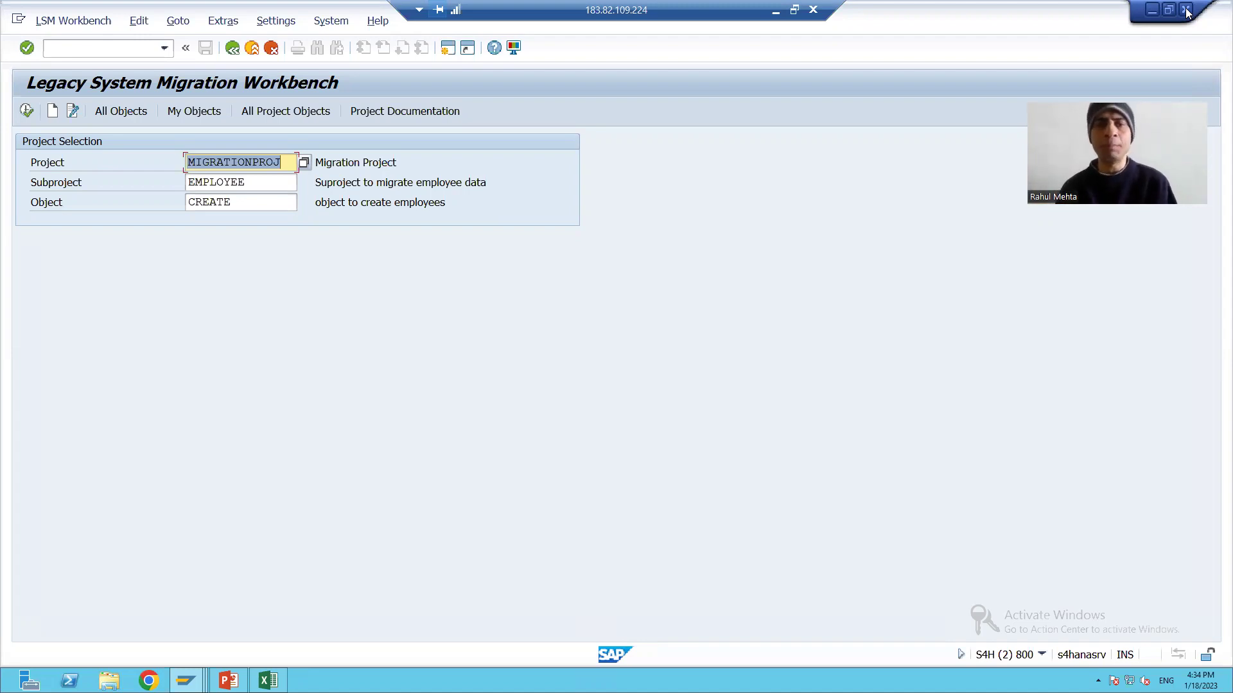
Open the CREATE object's attributes for changing and select Business Object Method (BAPI) as the import method
left_click(26, 112)
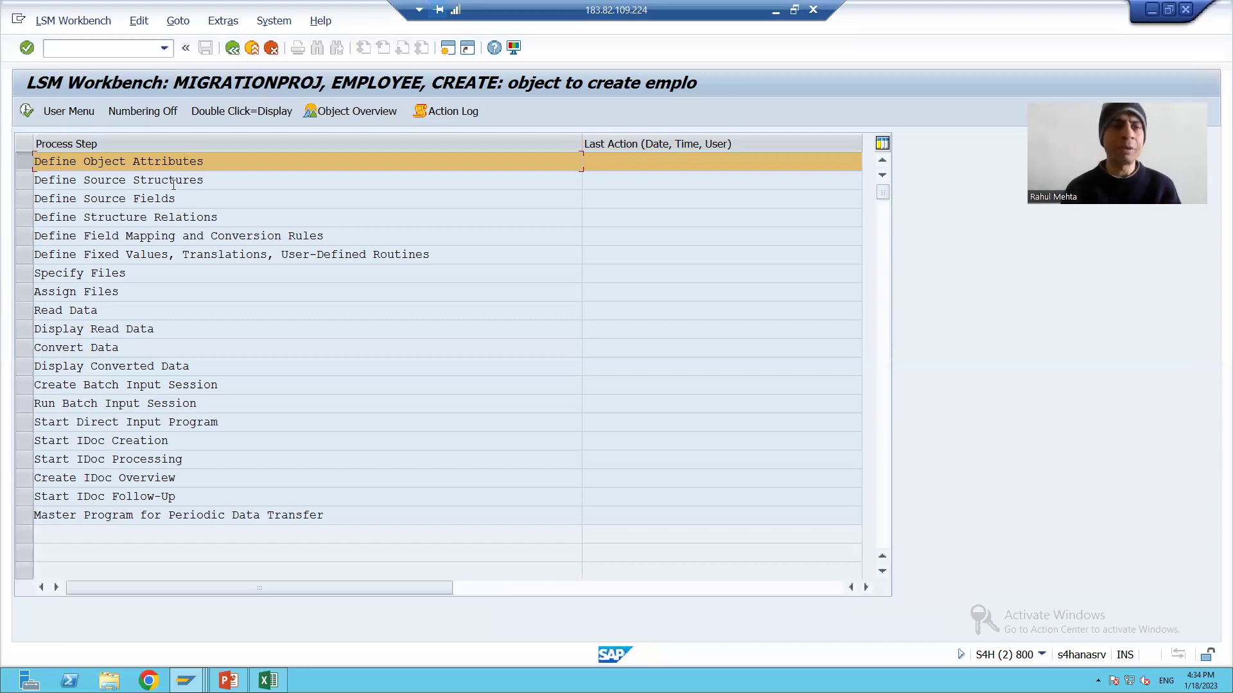
left_click(24, 112)
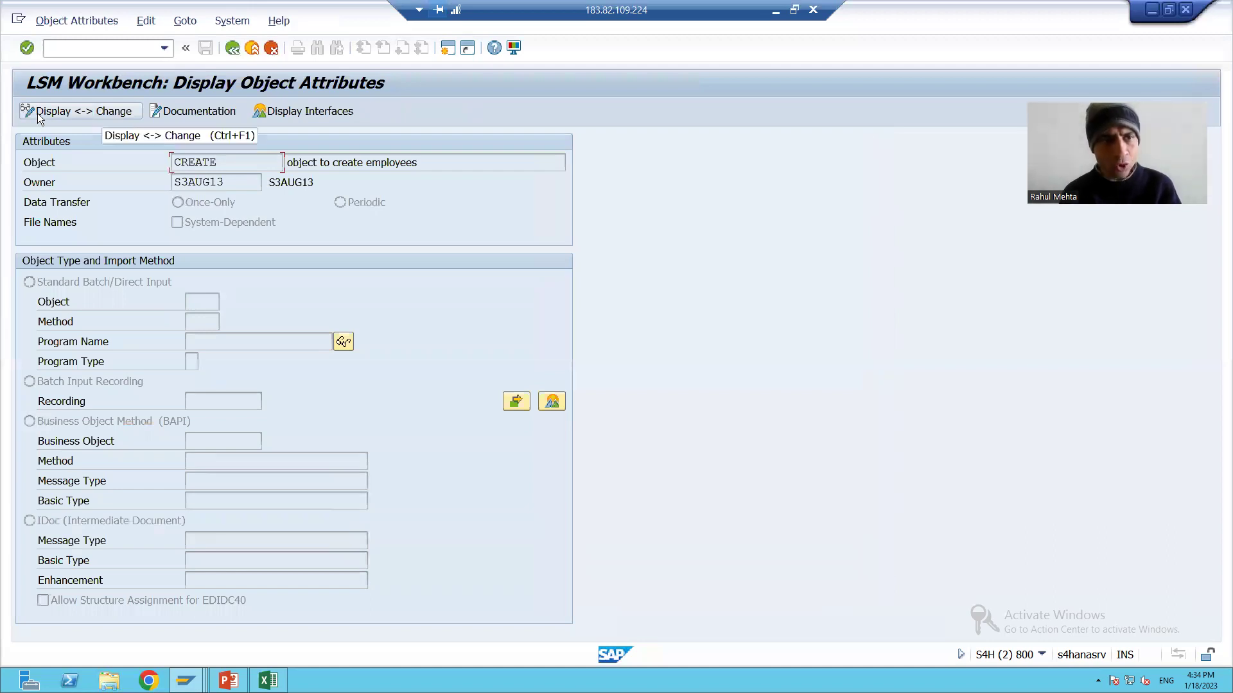
left_click(37, 113)
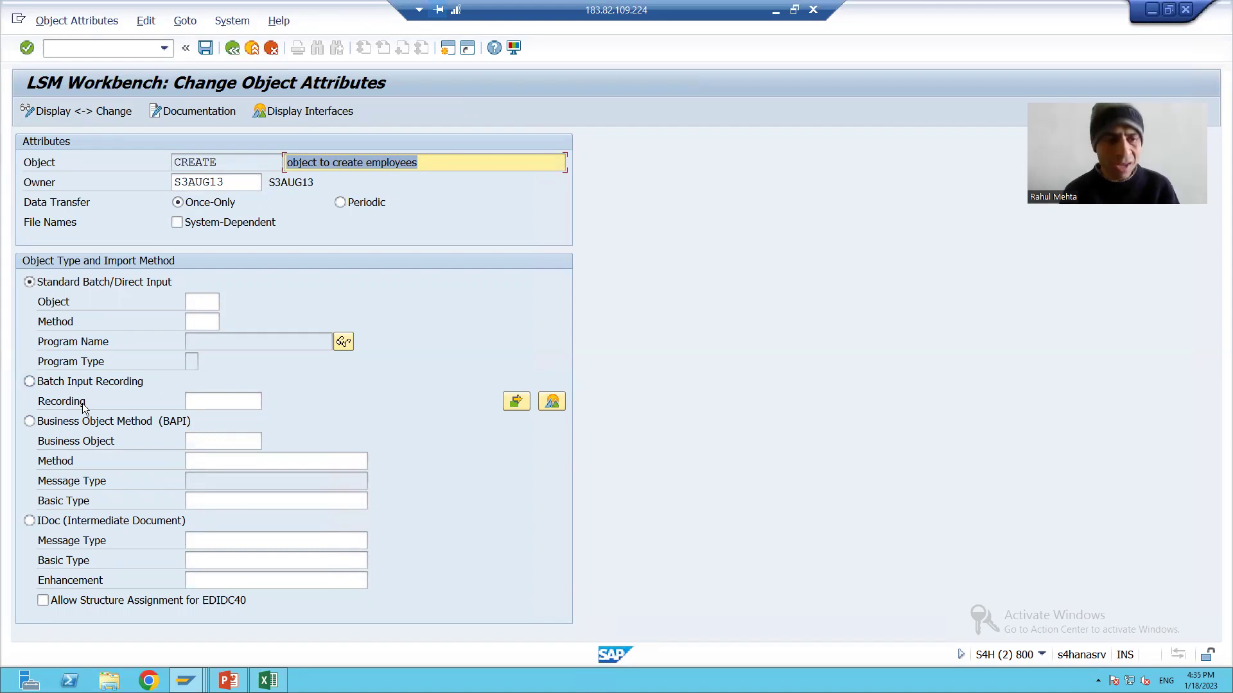
left_click(30, 421)
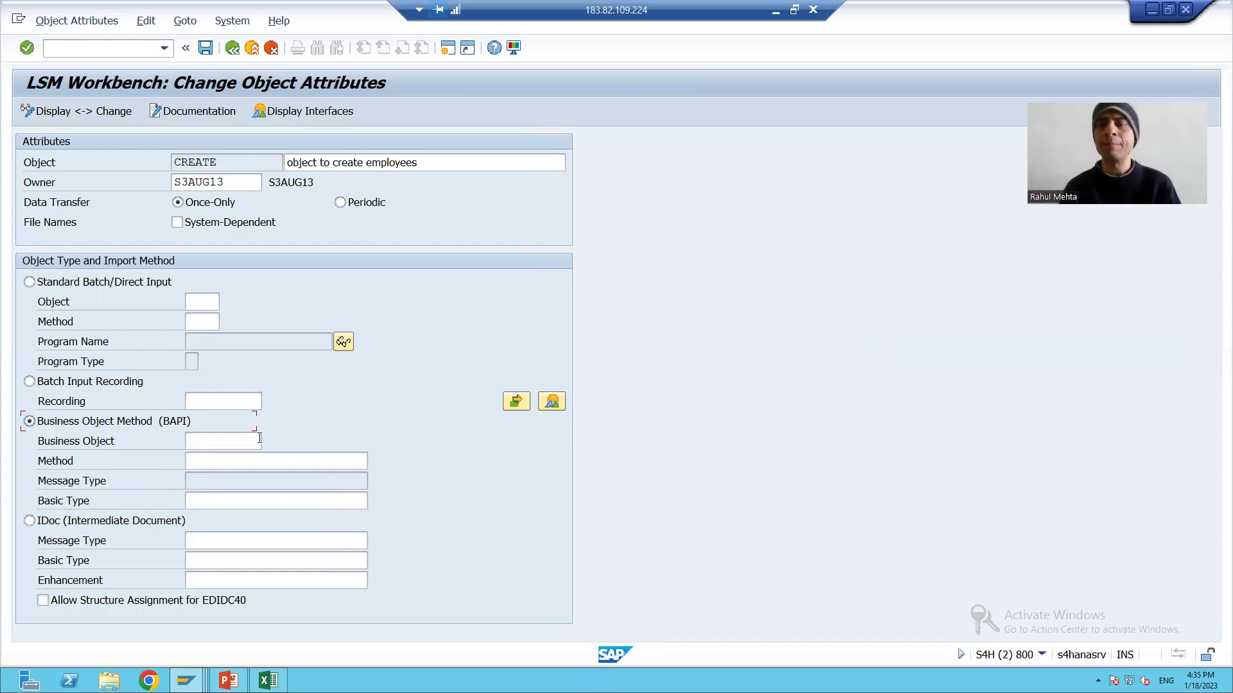
left_click(213, 441)
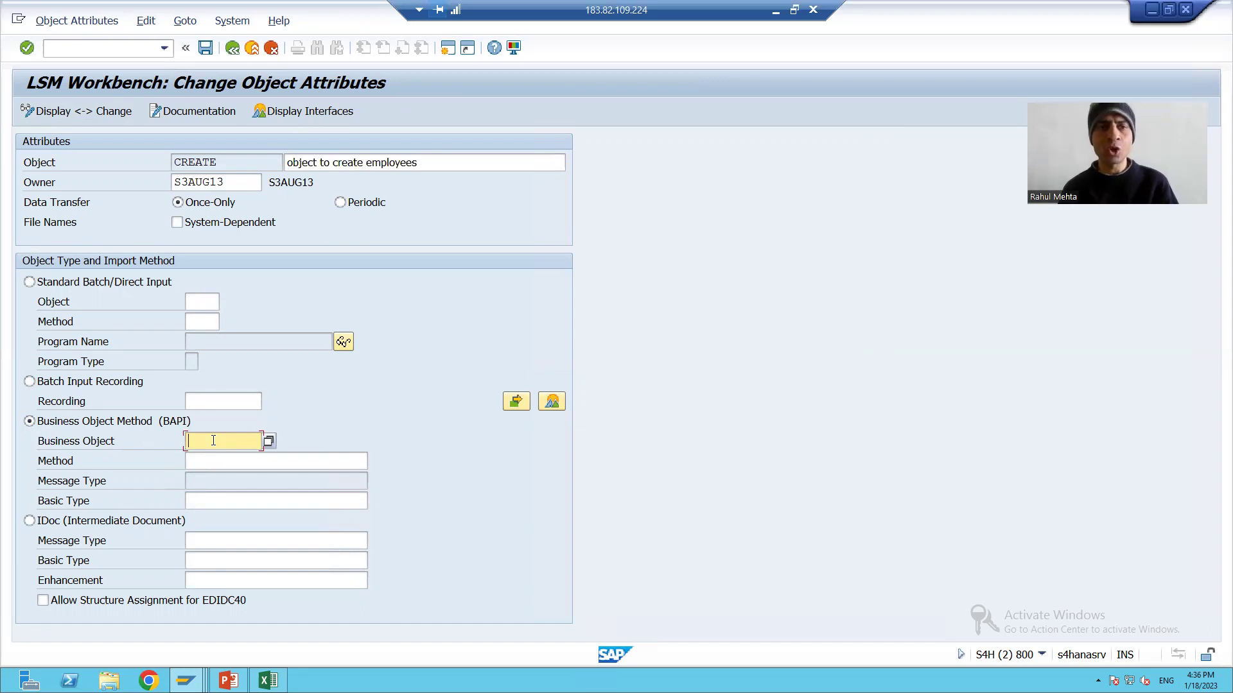
Start transaction SWO1 in a new session and display the object type ZEMPLOYEE
left_click(64, 48)
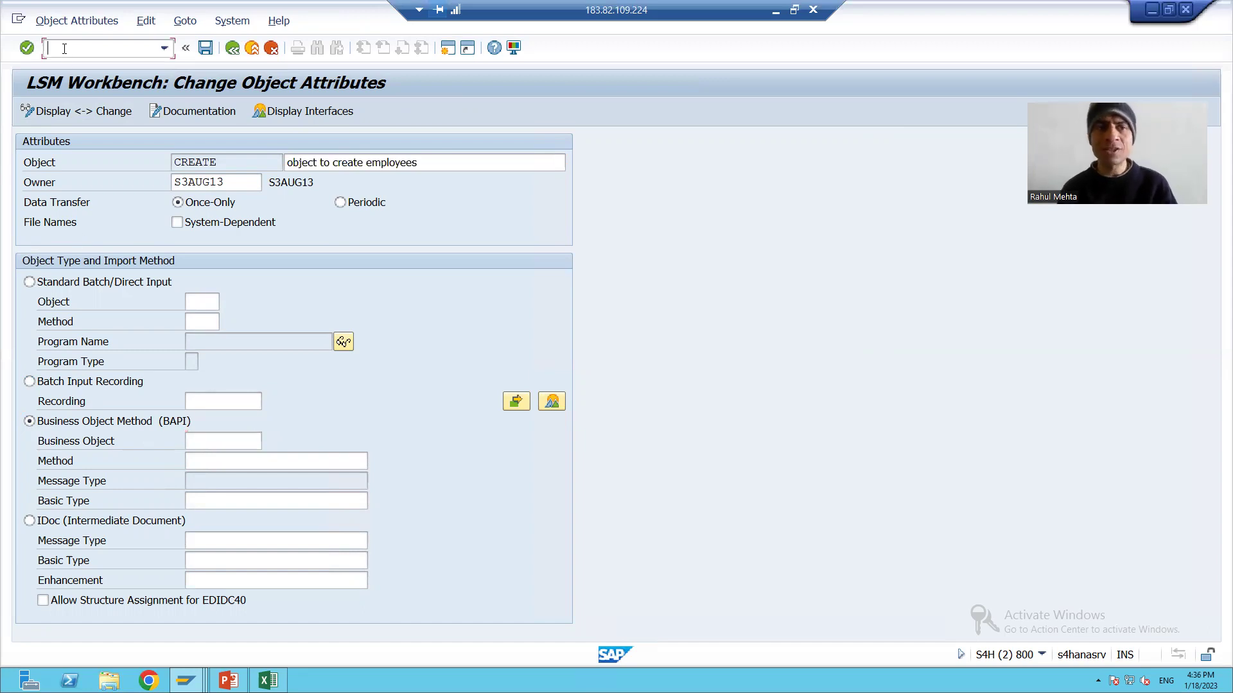
type("/oswo1")
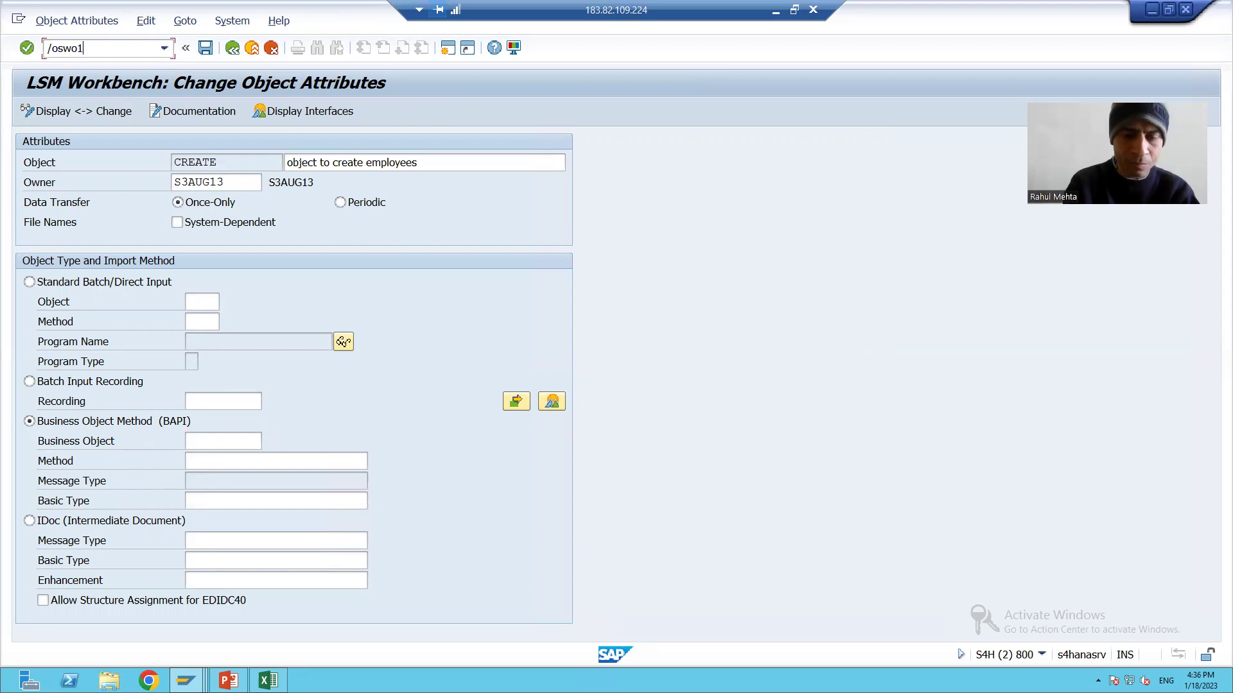
key("Return")
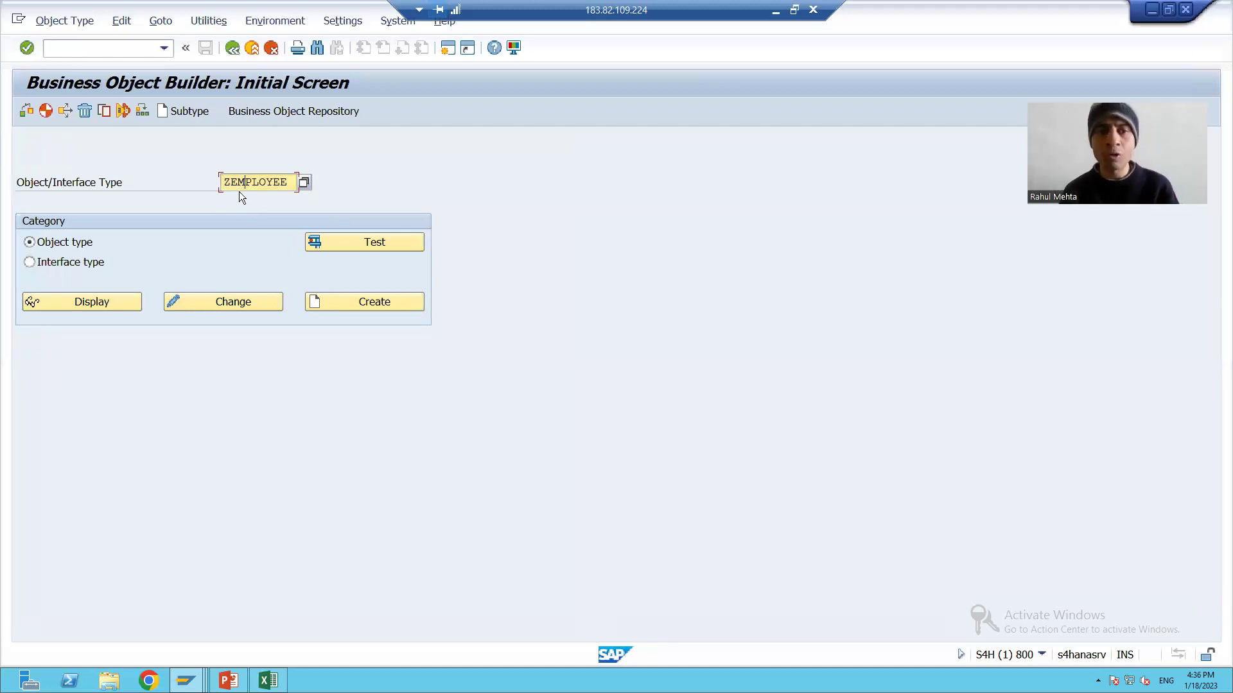
key("Home")
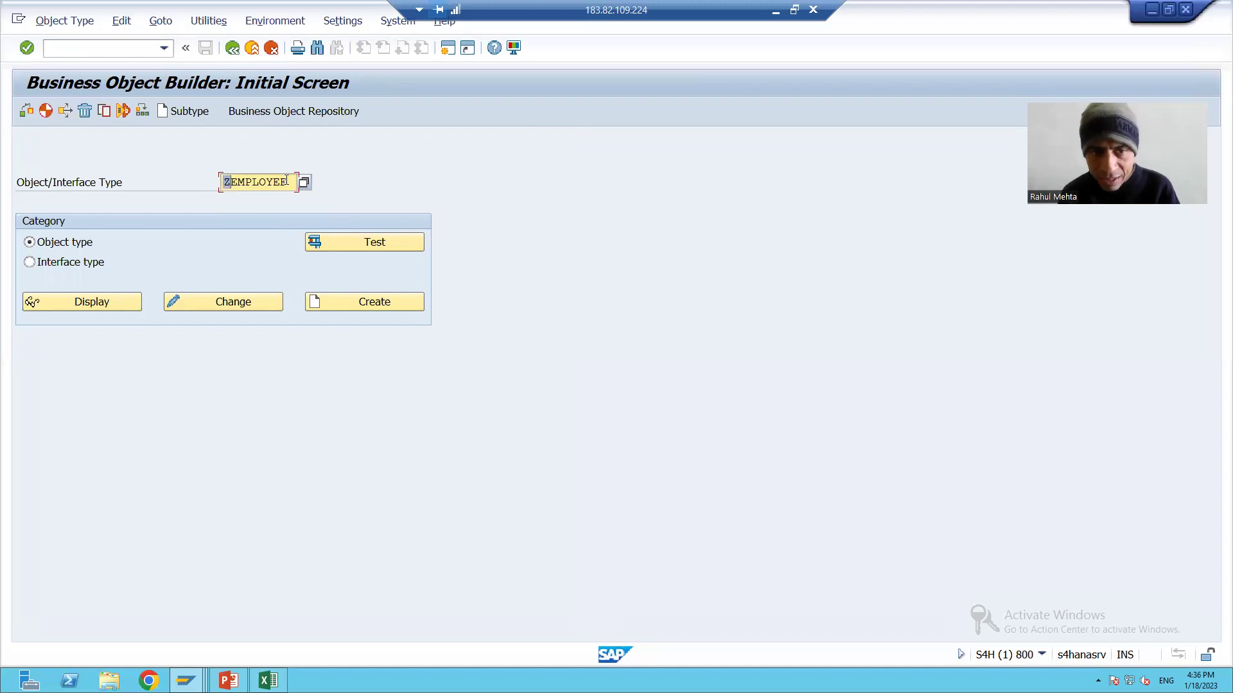
double_click(286, 182)
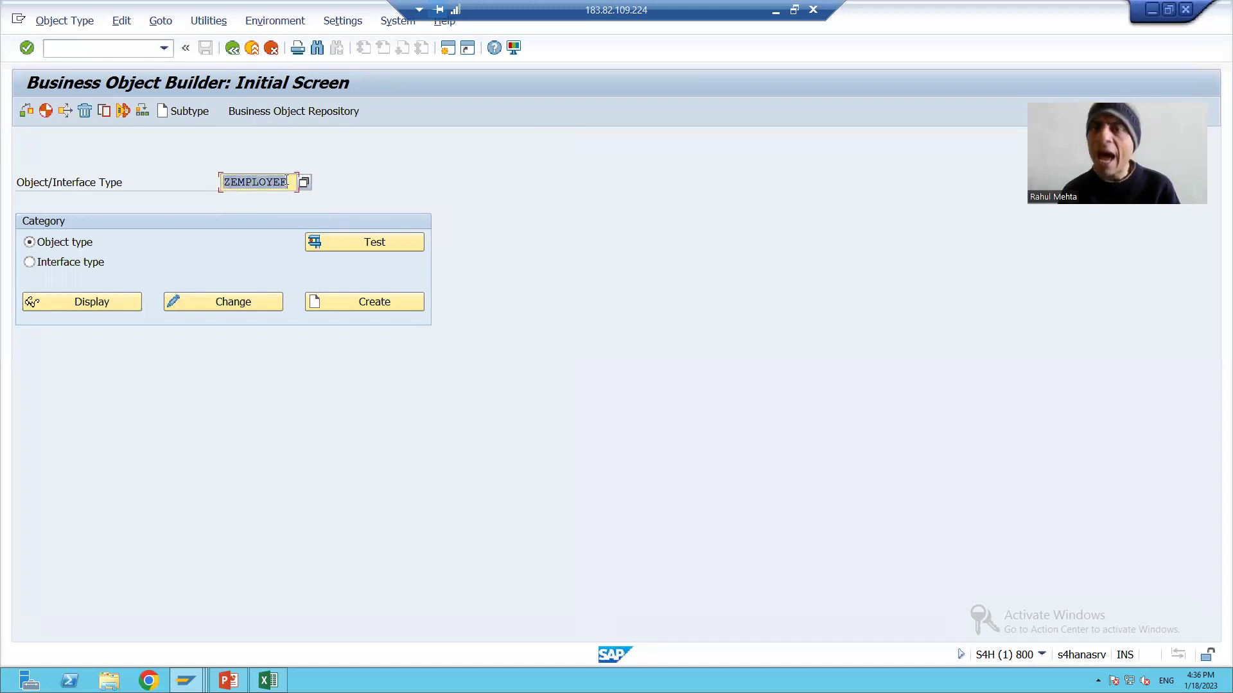
left_click(103, 303)
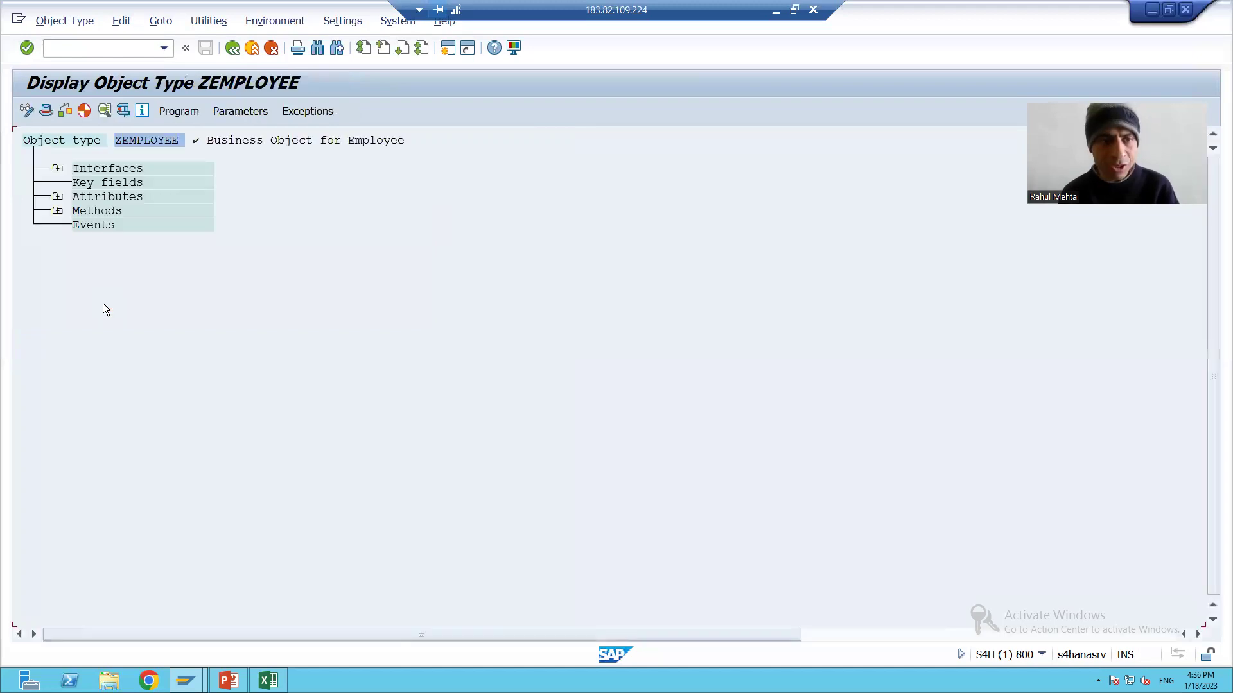
Copy the object type name ZEMPLOYEE from its basic data into the Business Object field of the LSMW object attributes
double_click(156, 139)
left_click_drag(132, 163, 185, 163)
left_click(186, 163)
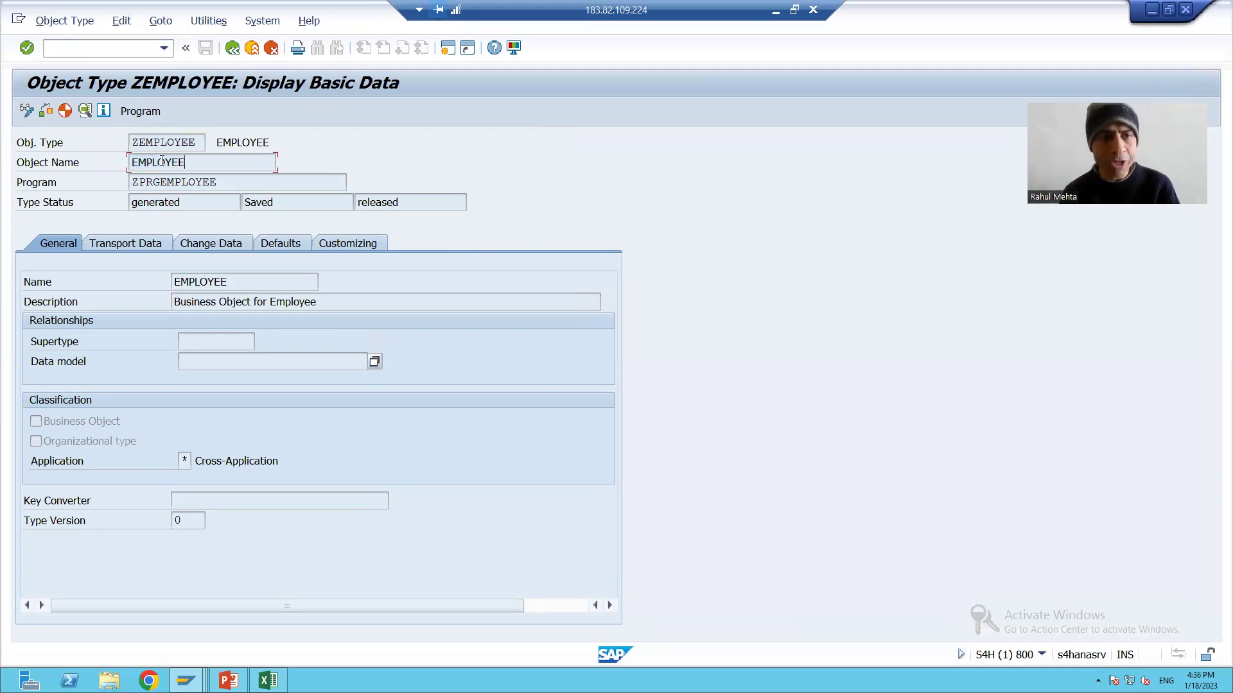
left_click(151, 139)
left_click_drag(131, 140, 199, 140)
key("ctrl+c")
left_click(199, 140)
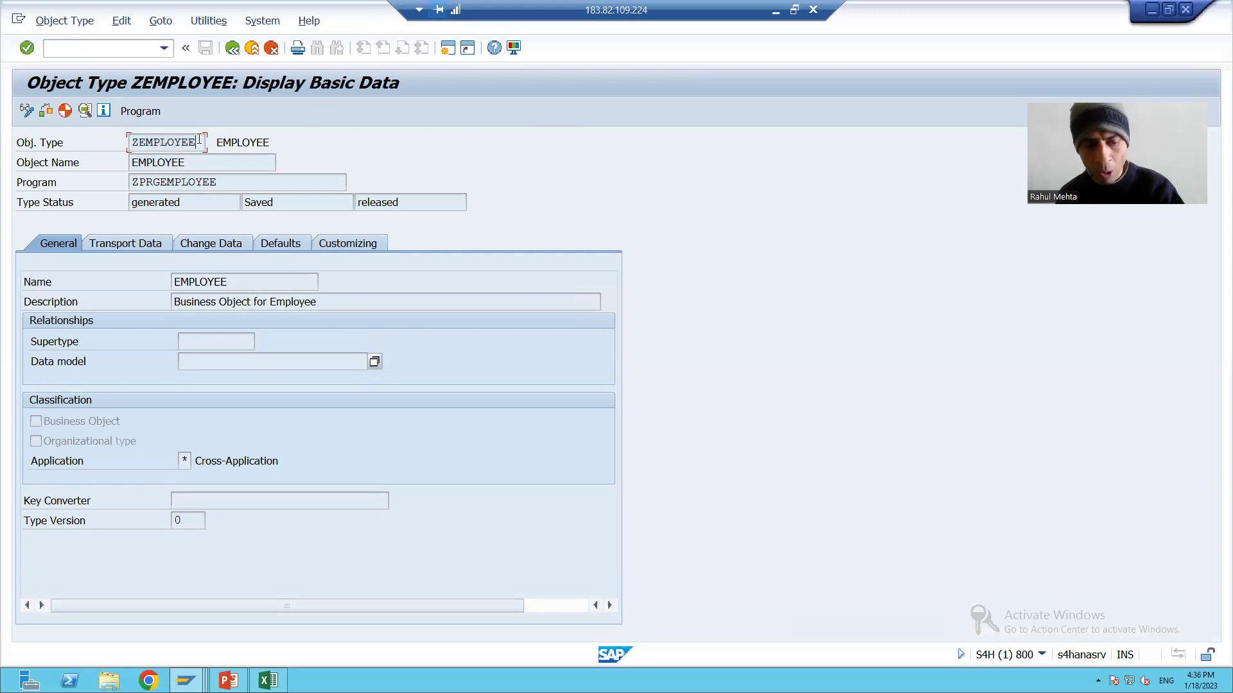
key("alt+Tab")
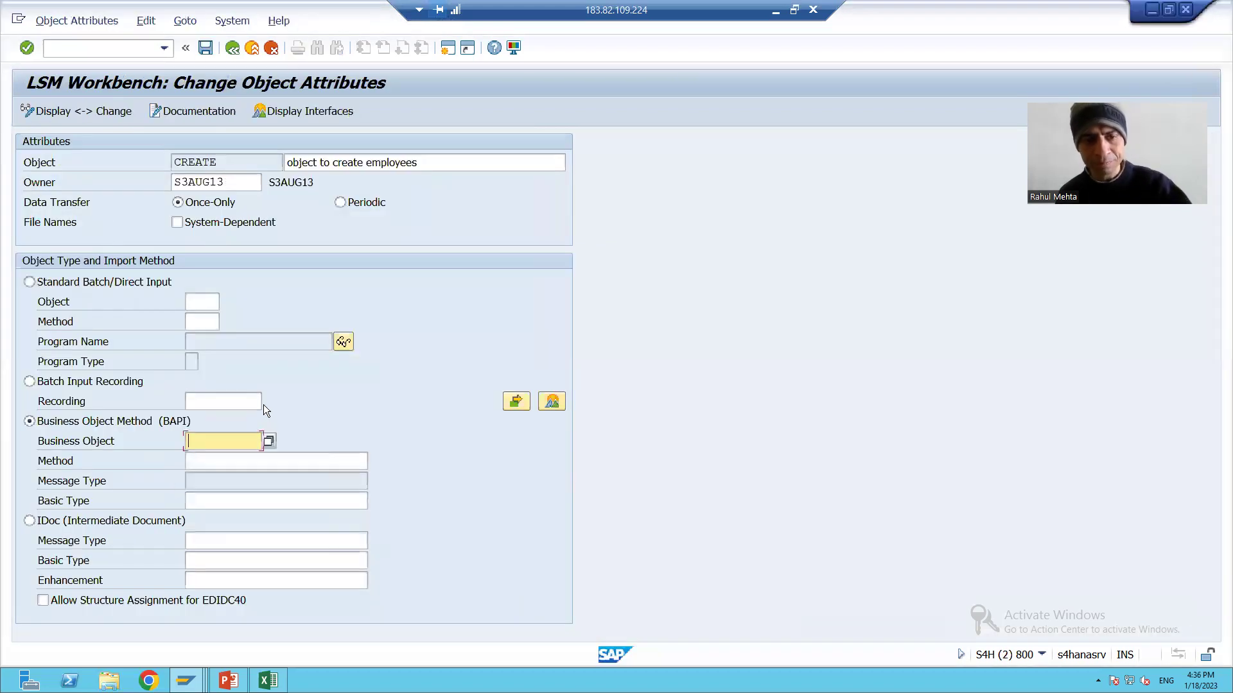
key("ctrl+v")
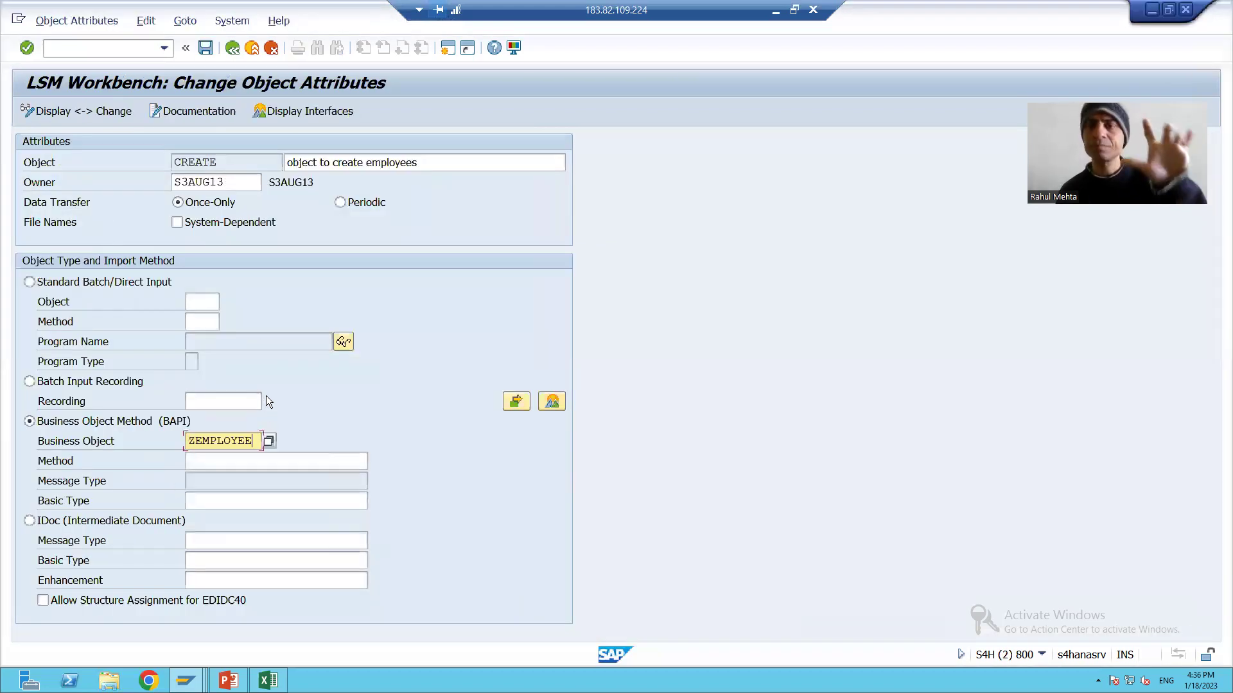
Look up the methods of object type ZEMPLOYEE and enter CREATE as the BAPI method in the object attributes
left_click(242, 459)
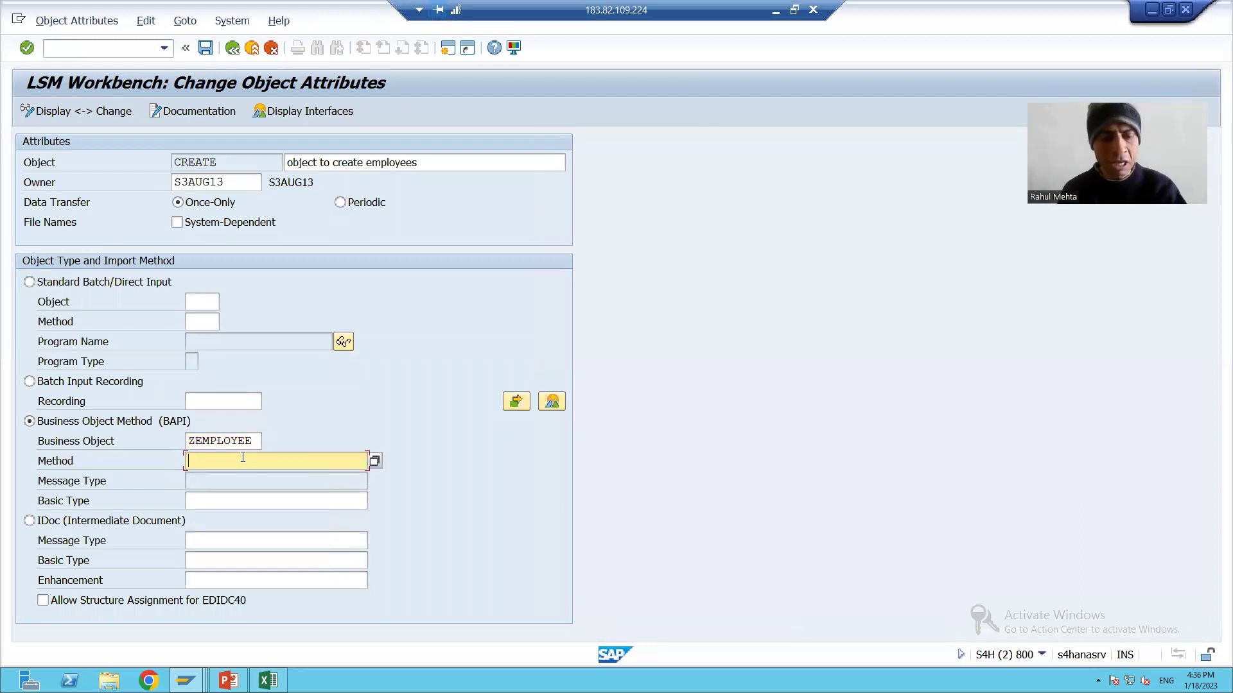
key("alt+Tab")
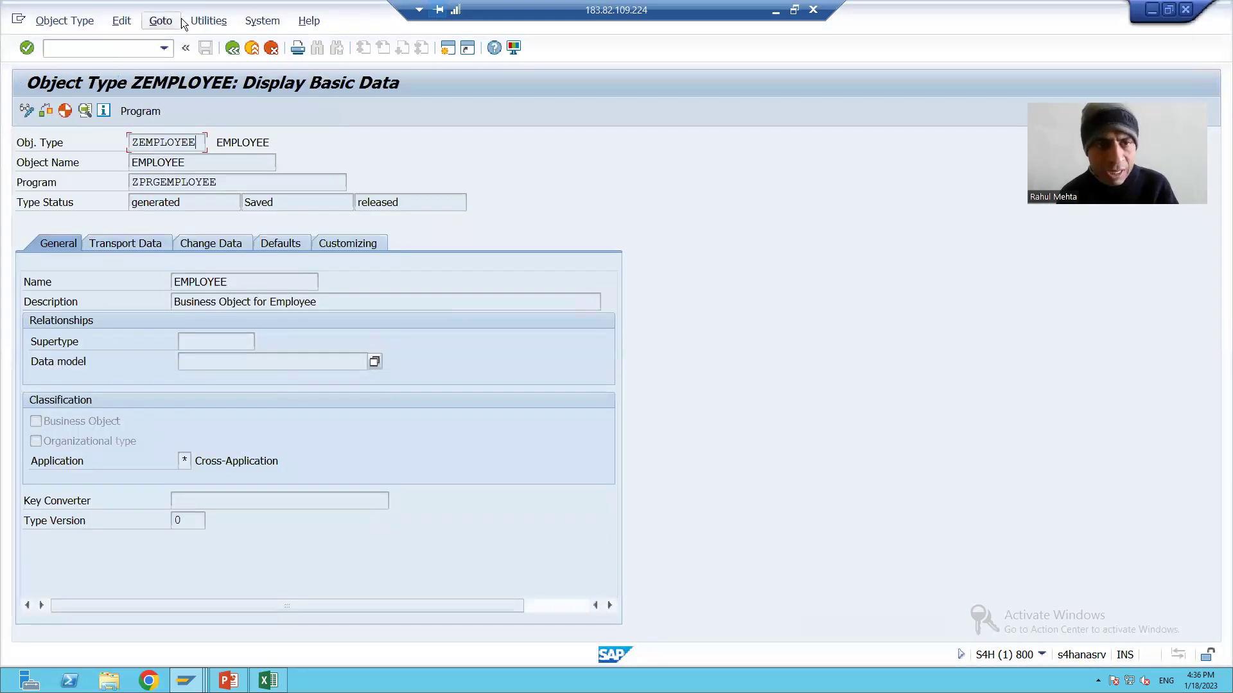
key("F3")
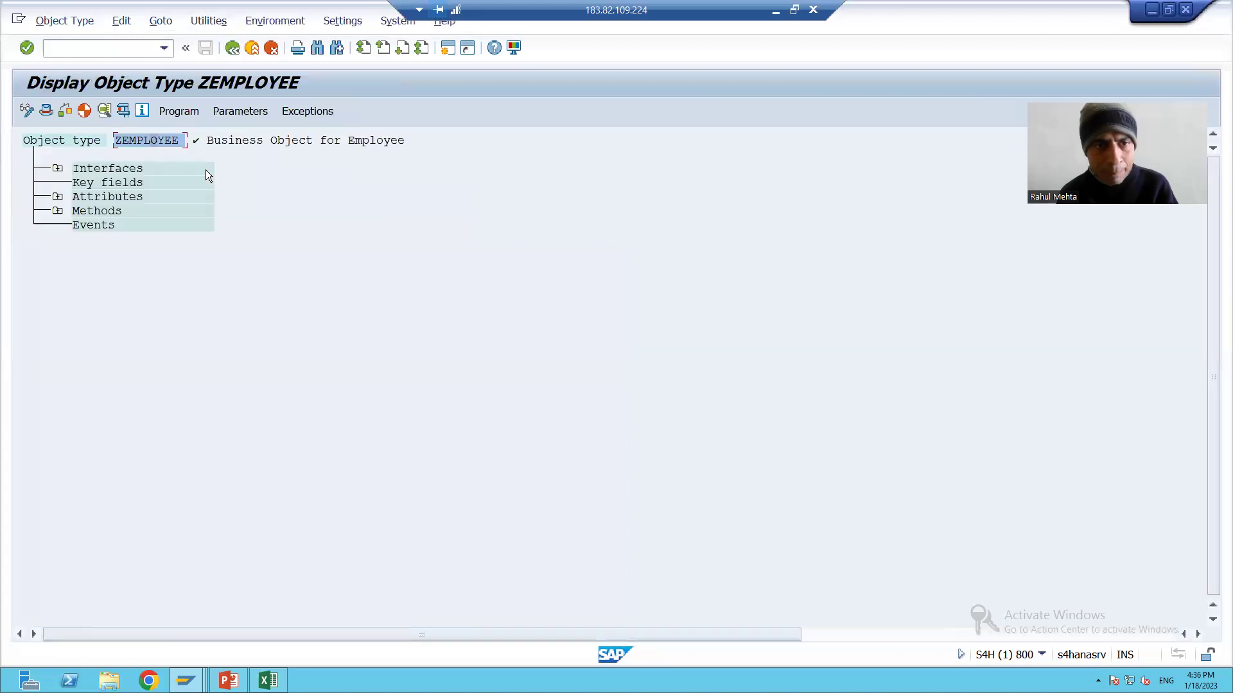
left_click(58, 212)
left_click(182, 267)
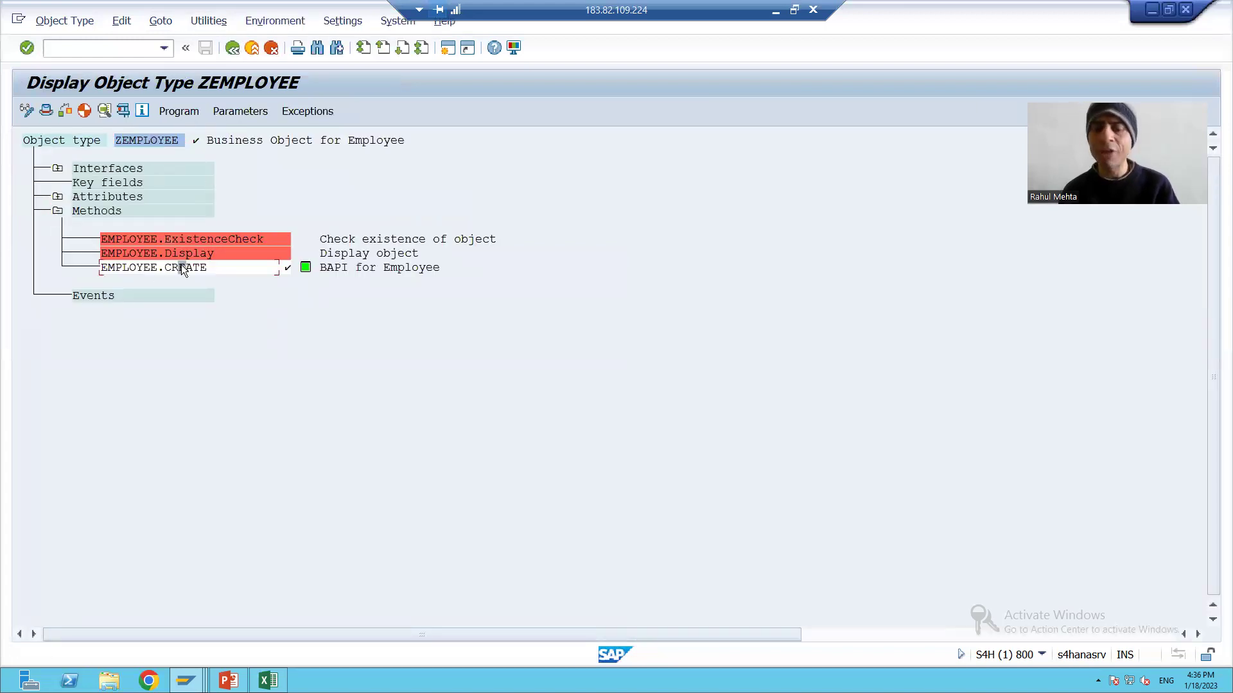
key("alt+Tab")
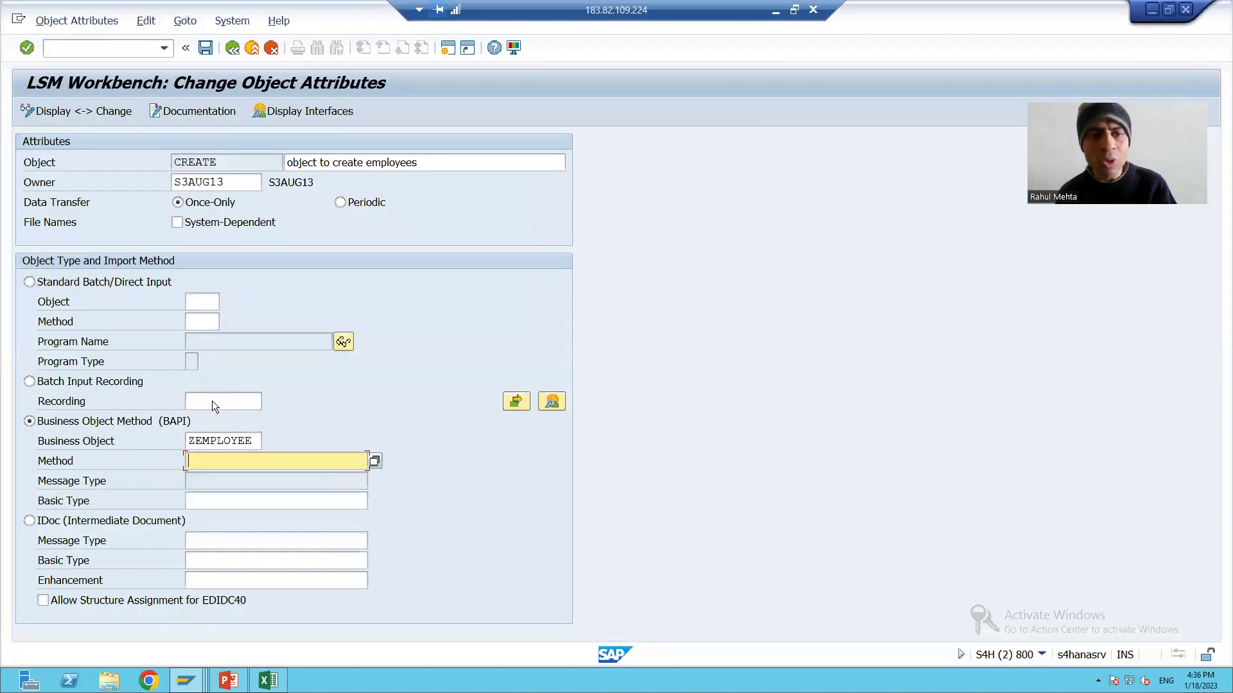
type("CREATE")
key("Return")
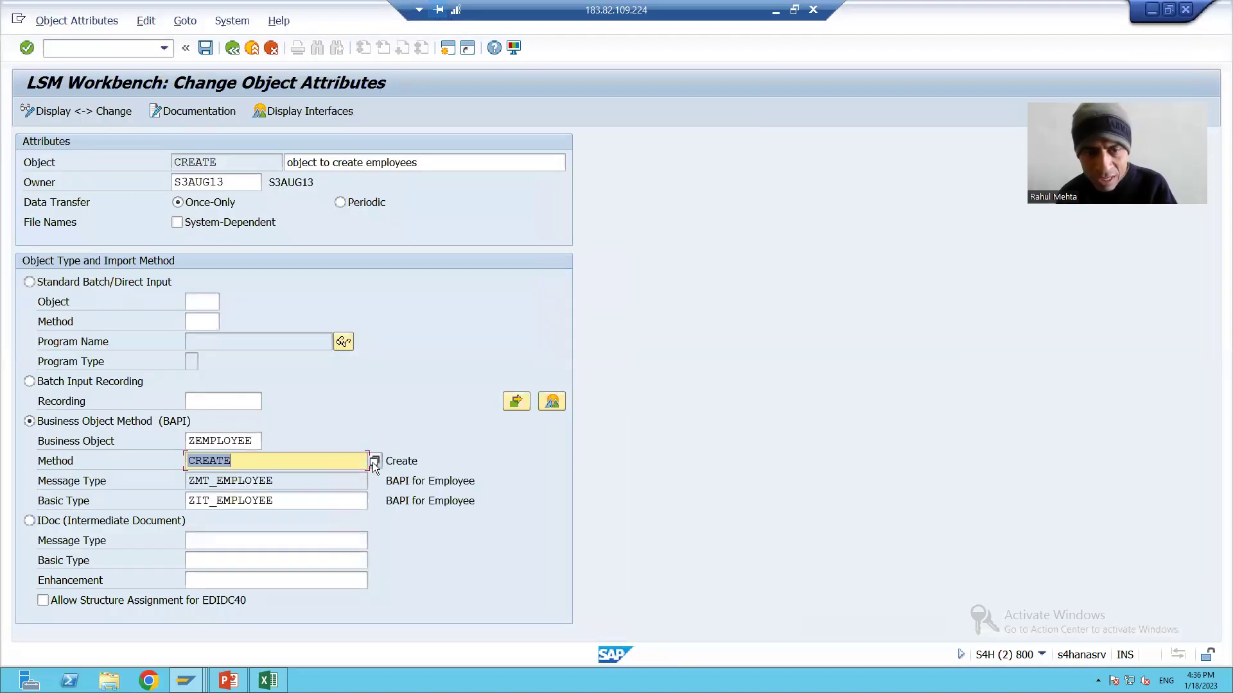
Start transaction BDBG in a new session and display the ALE interface for method CREATE of object type ZEMPLOYEE
left_click(243, 463)
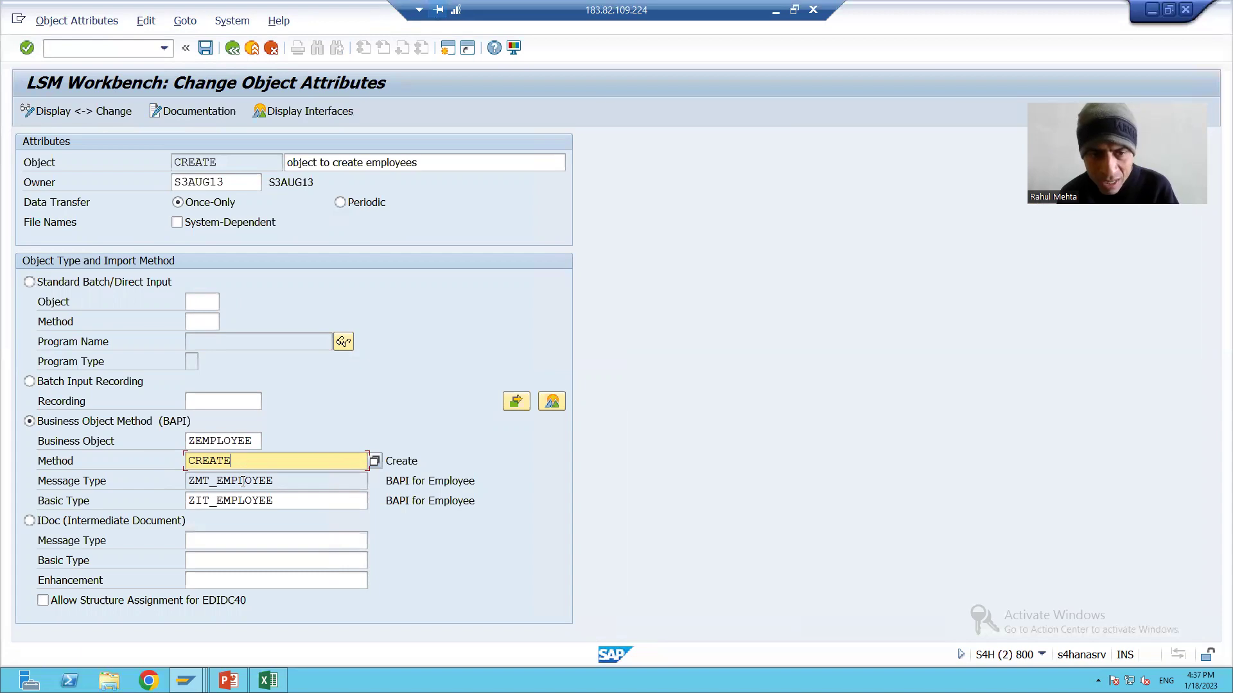
left_click(243, 481)
left_click(242, 501)
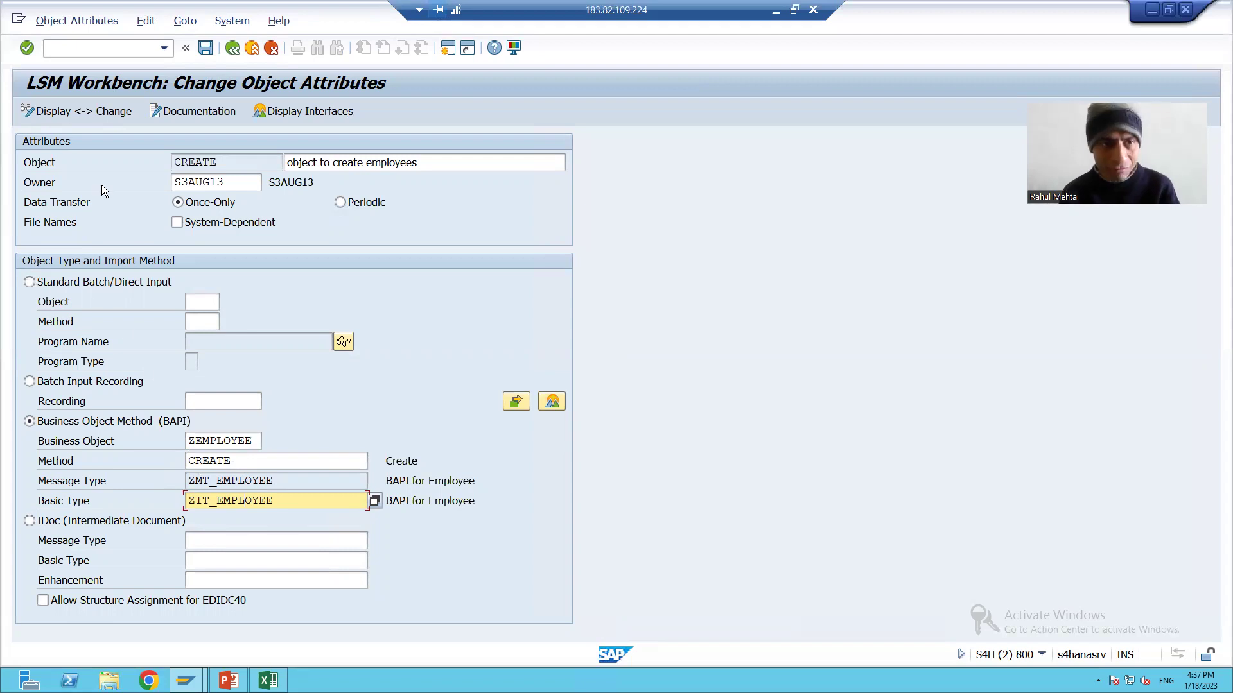
left_click(61, 47)
type("/obdbg")
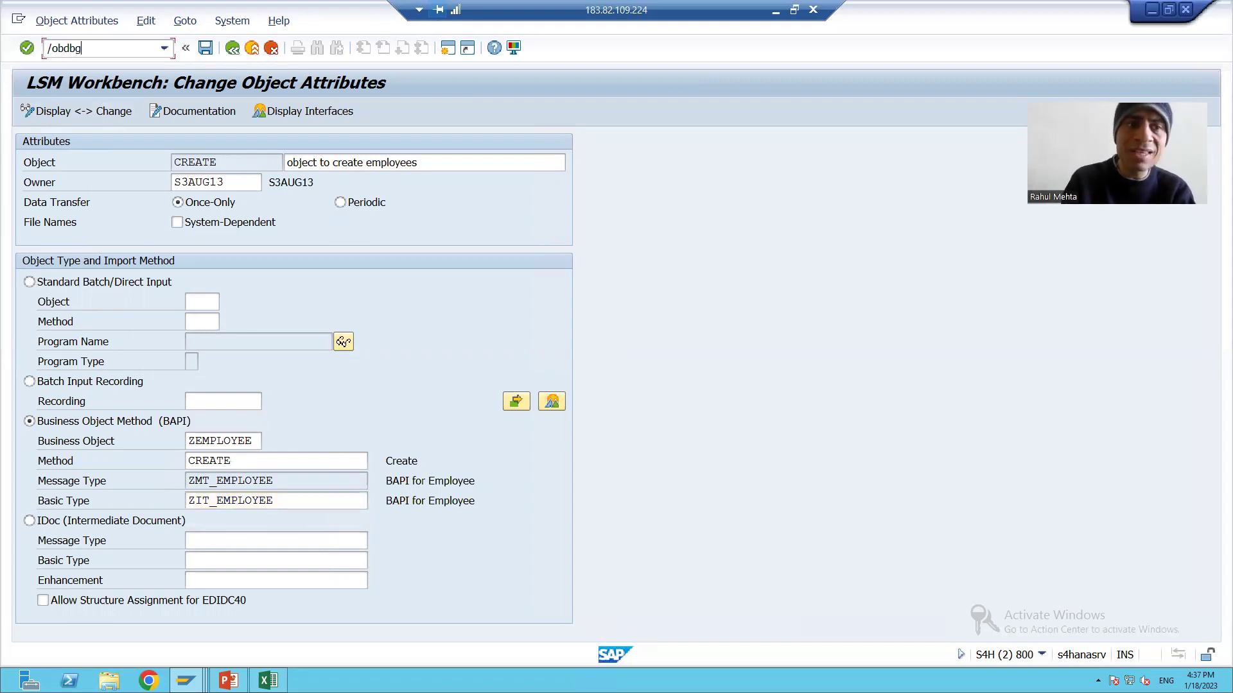
key("Return")
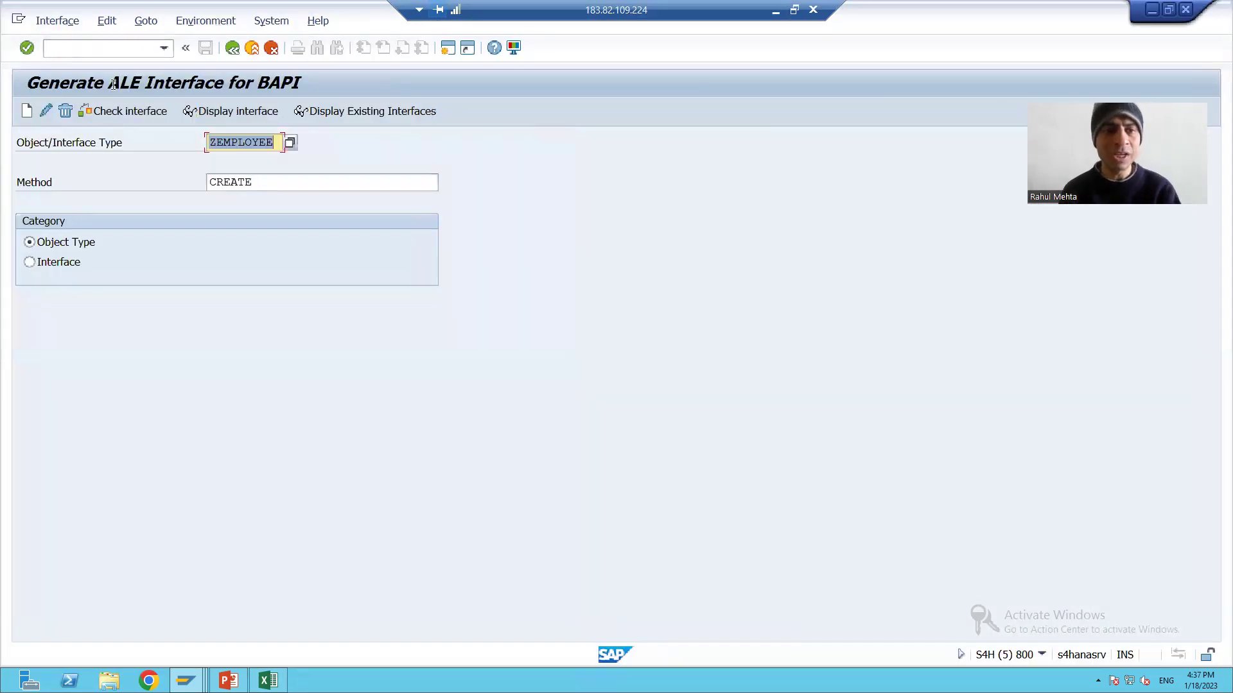
left_click(253, 144)
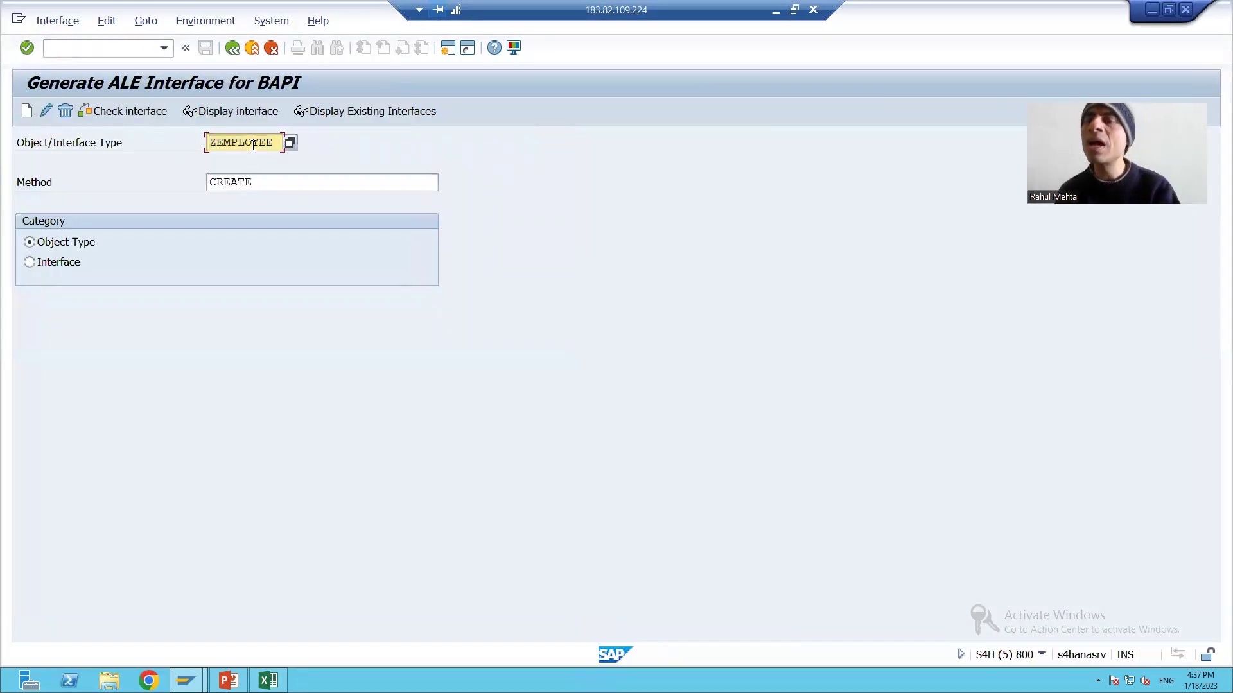
left_click(253, 181)
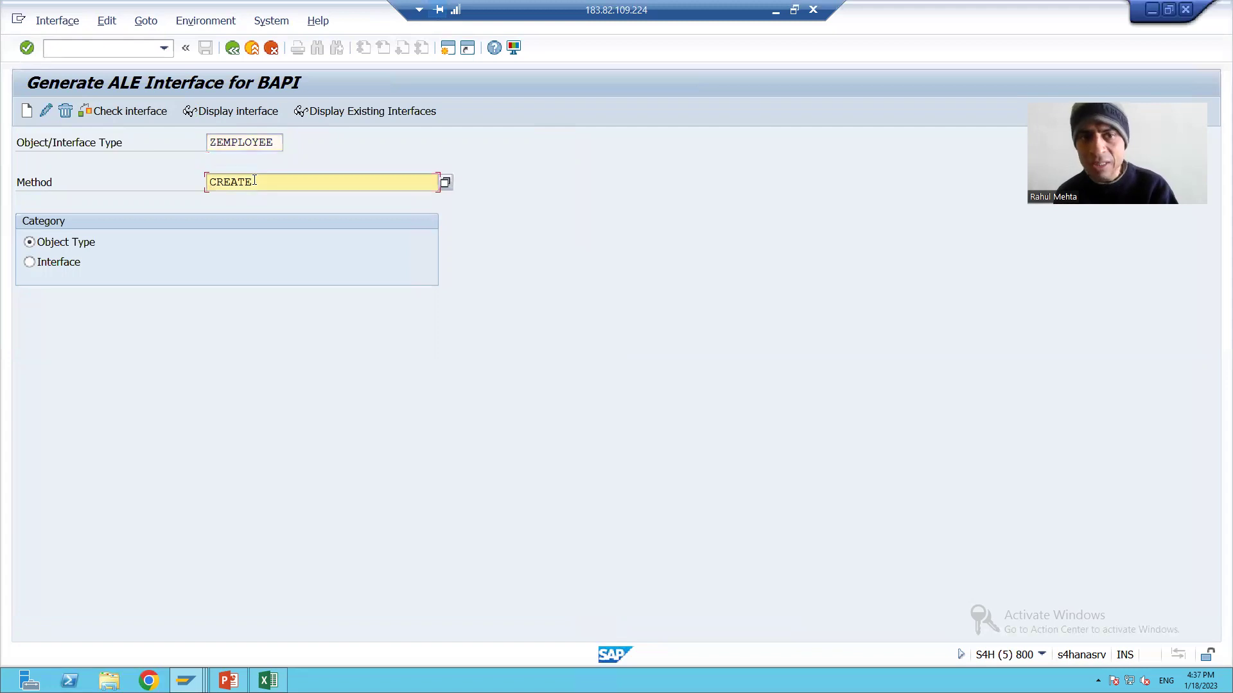
left_click(233, 113)
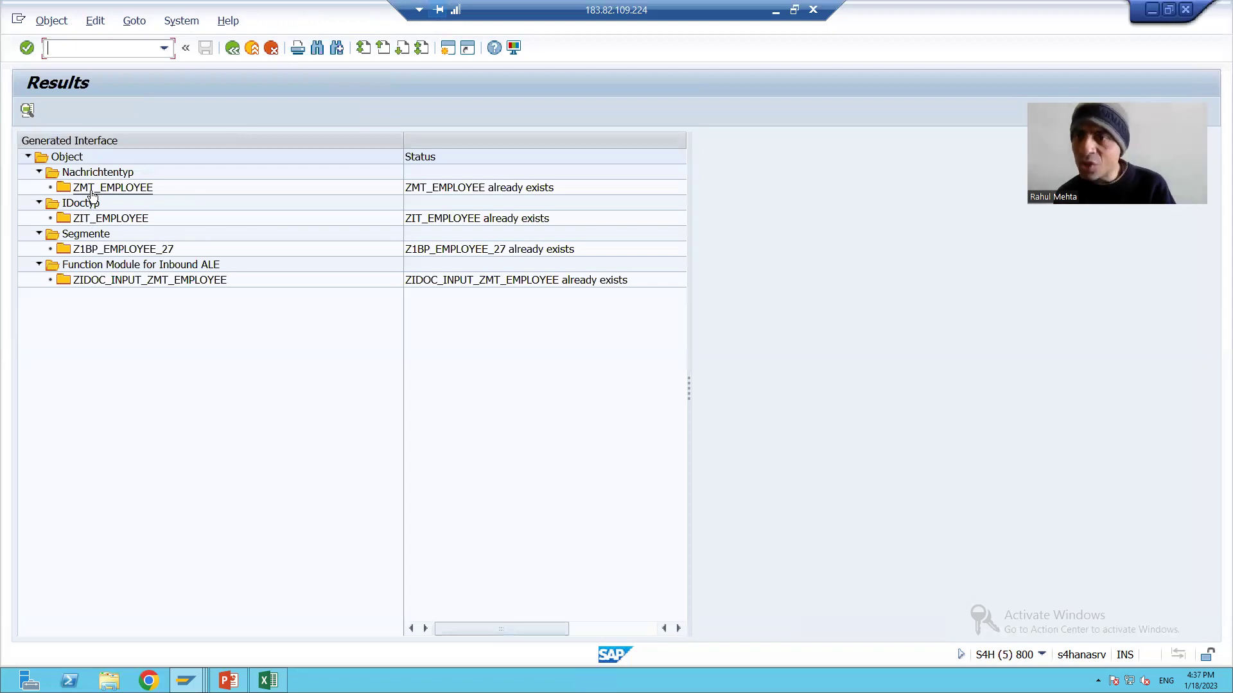
Compare the message type and basic type in the object attributes with those of the generated ALE interface
key("alt+Tab")
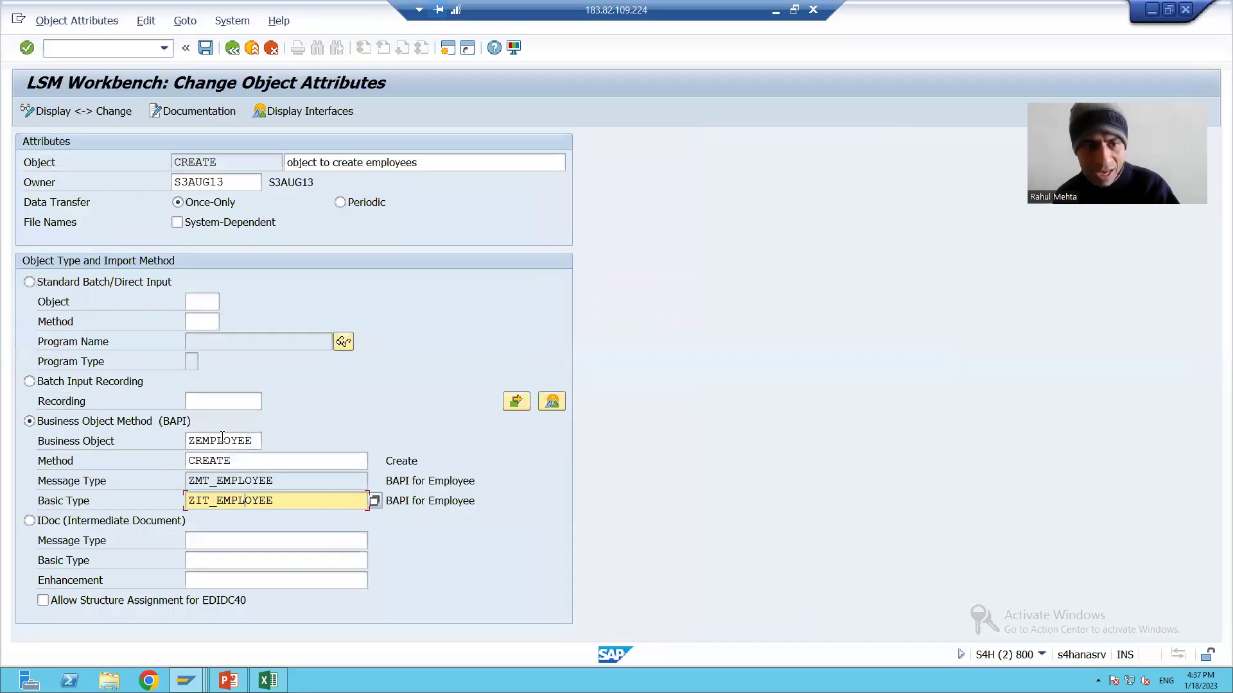
left_click(260, 482)
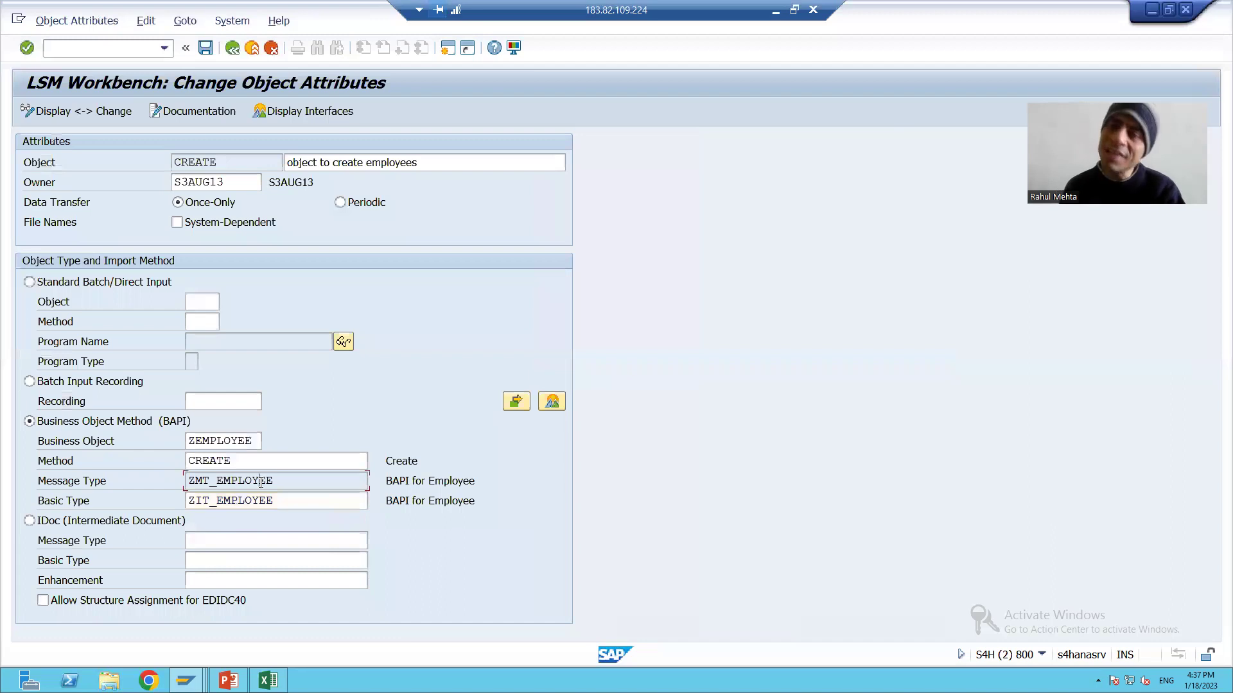
key("alt+Tab")
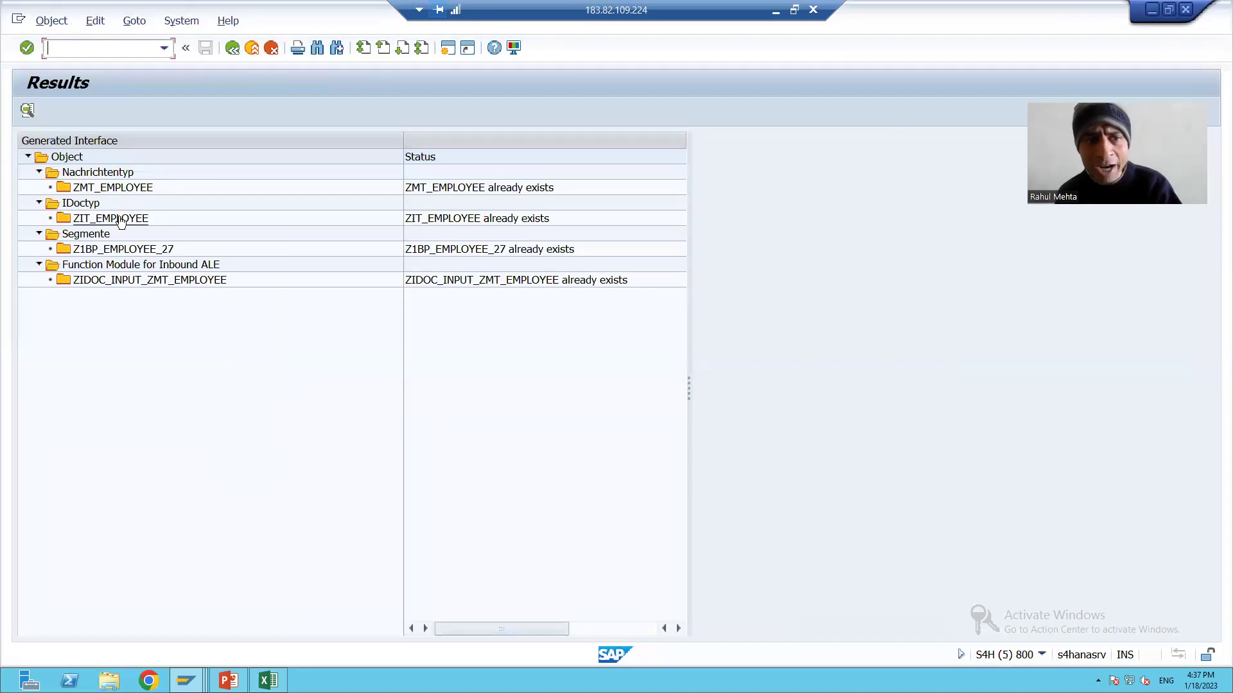
key("alt+Tab")
left_click(263, 503)
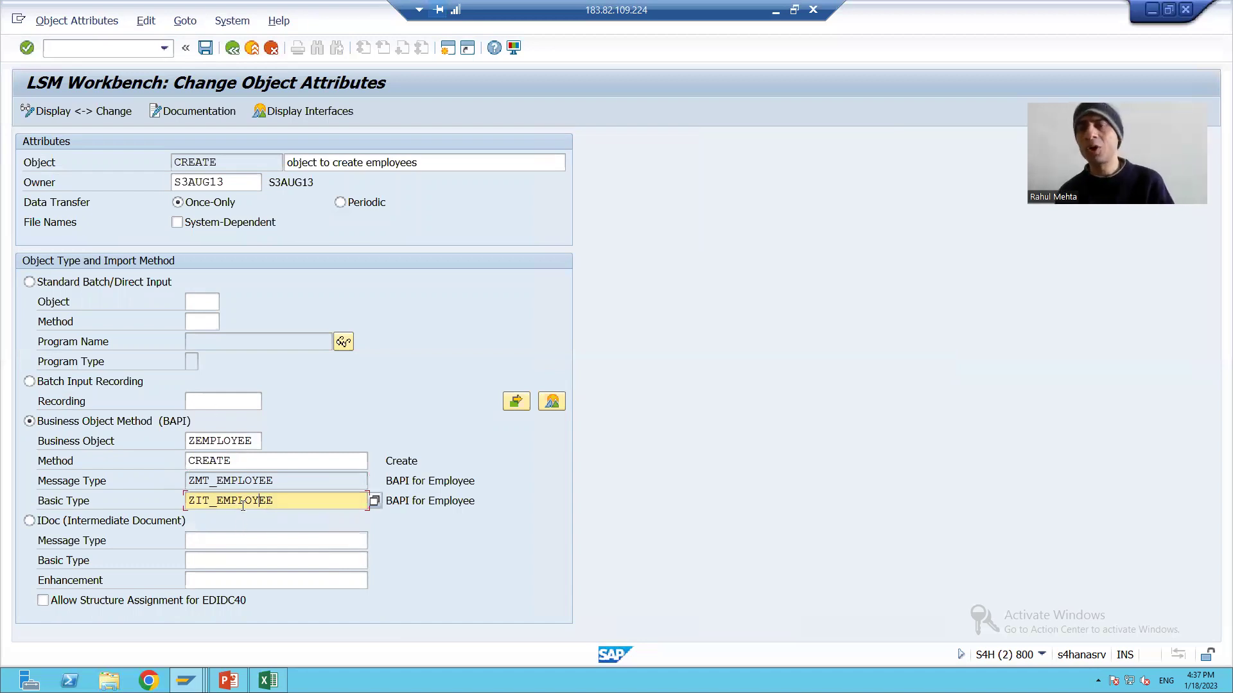
Save the object attributes and return to the list of LSMW process steps
key("Return")
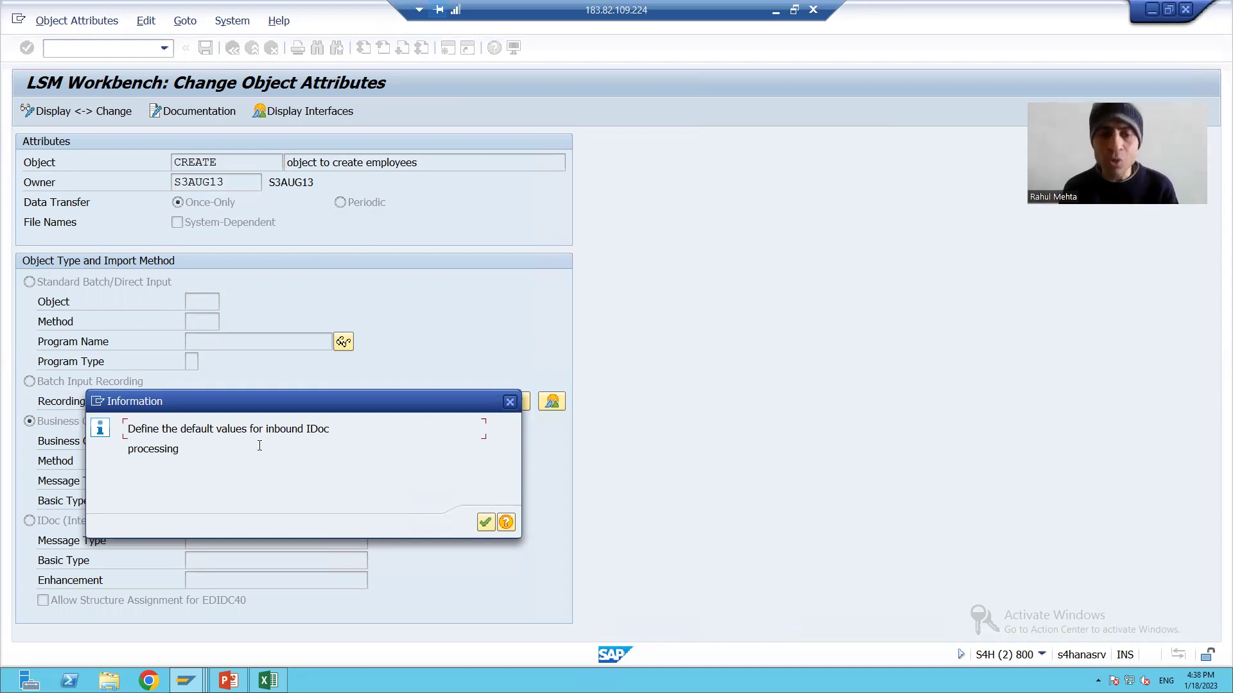
left_click(510, 402)
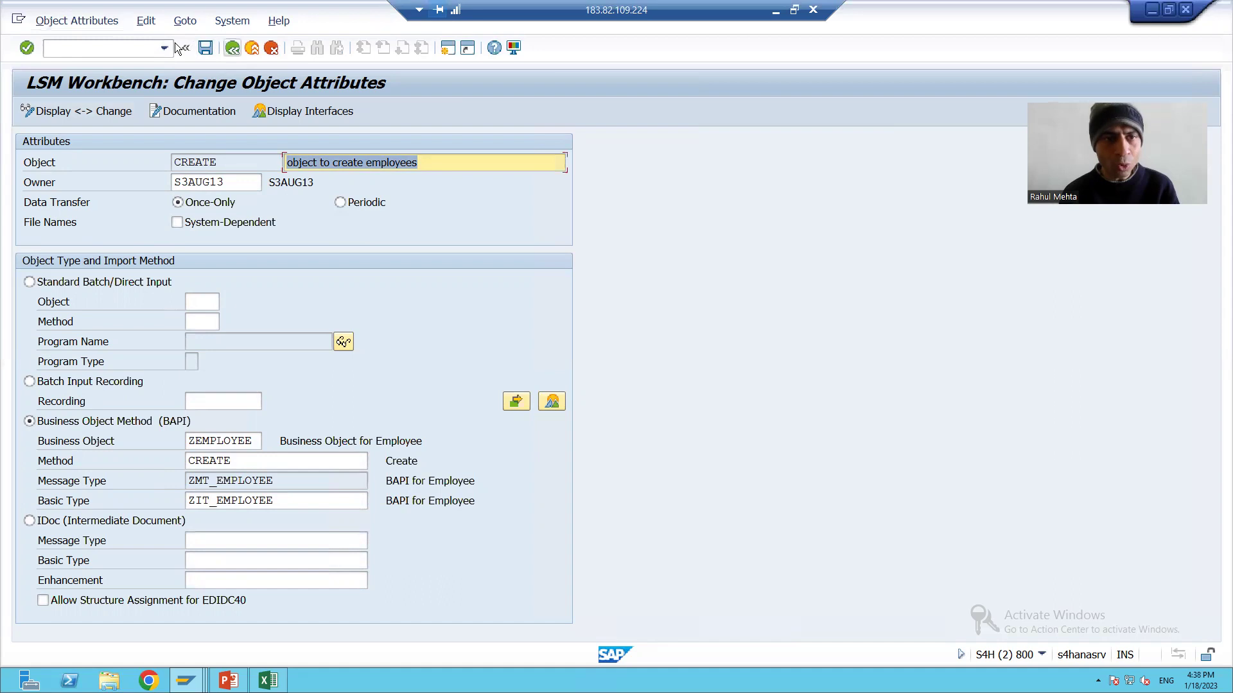
left_click(232, 48)
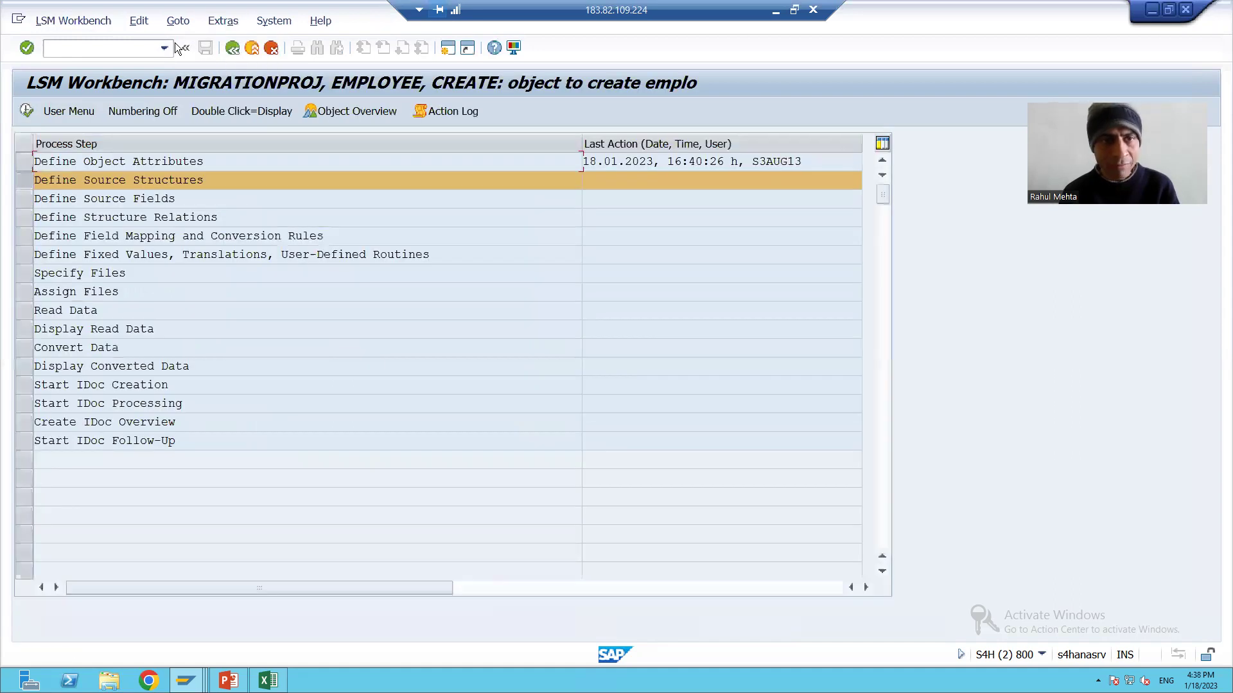
Return to the project selection and open the inbound IDoc processing settings for project MIGRATIONPROJ
key("F3")
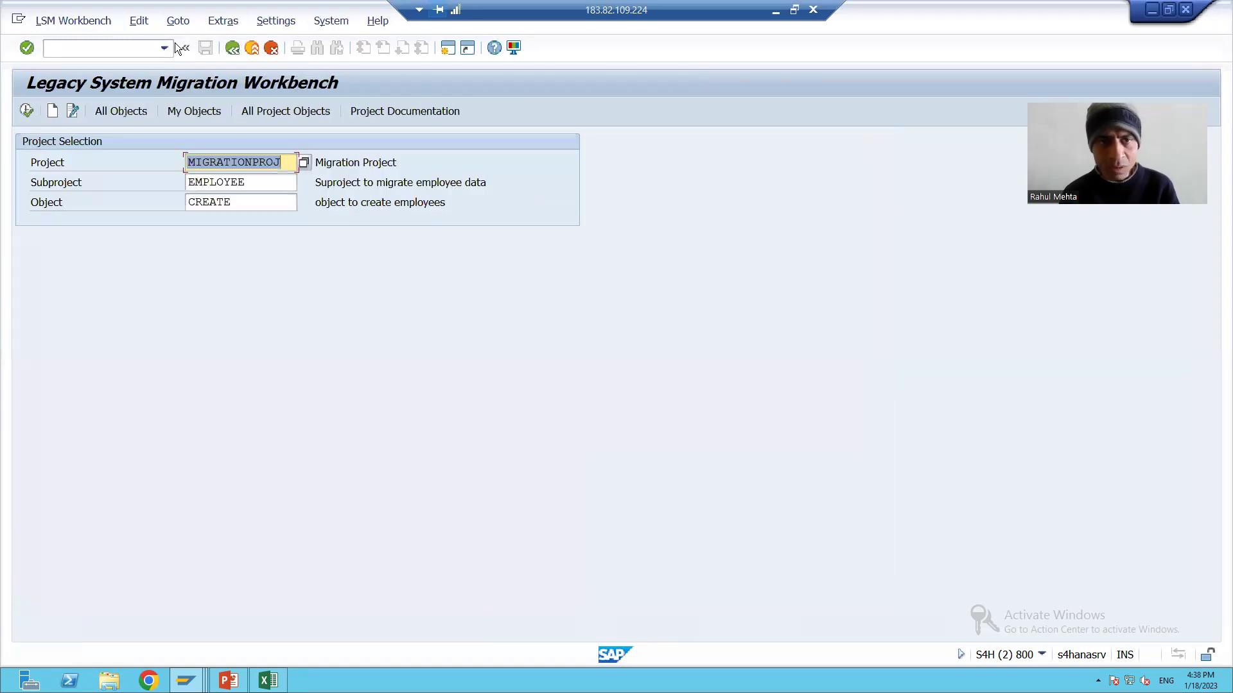
key("Down")
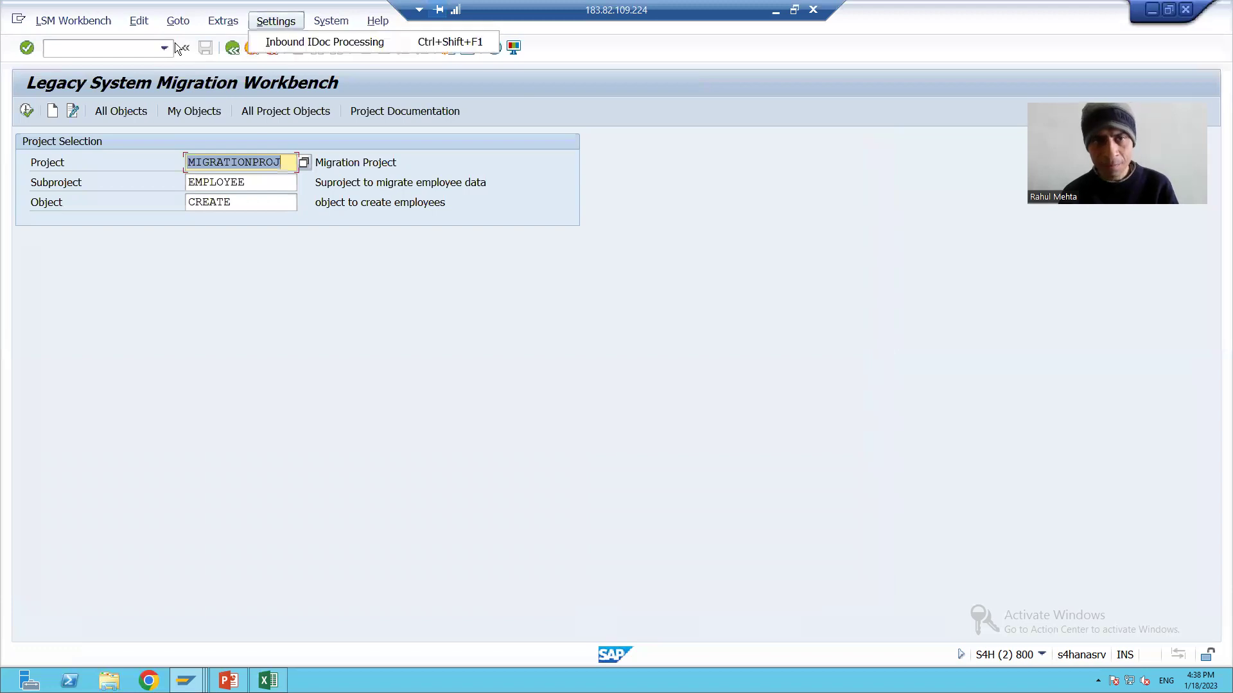
key("Down")
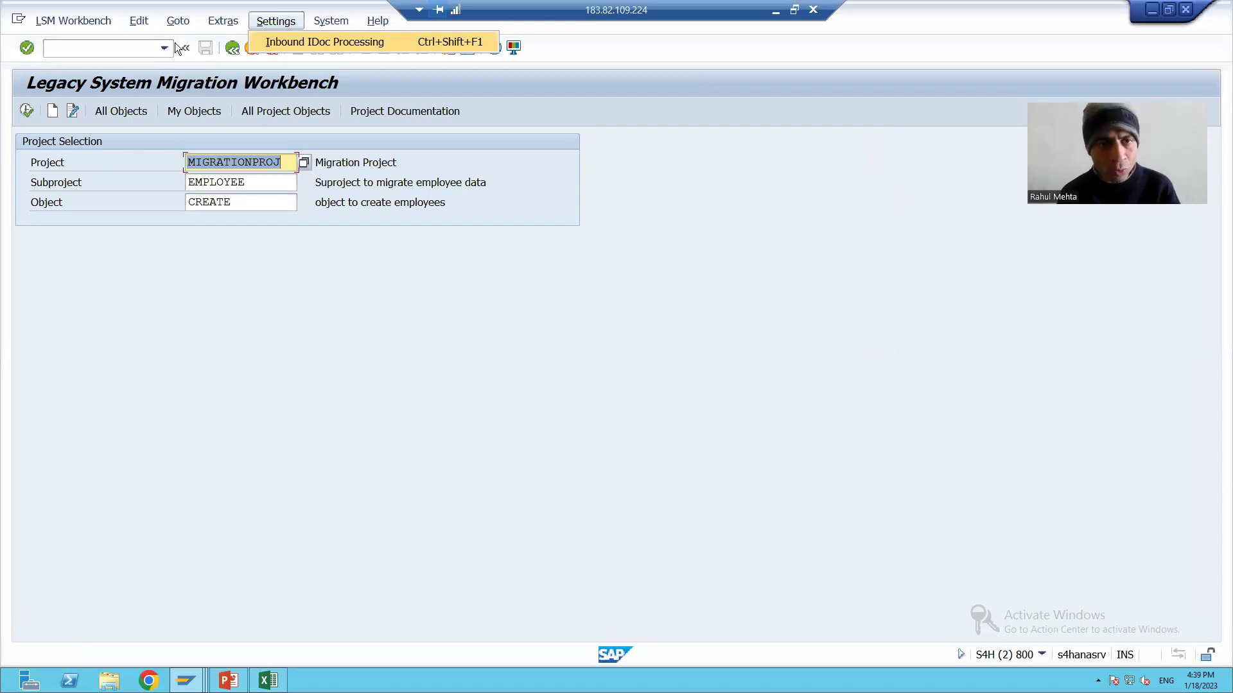
key("Return")
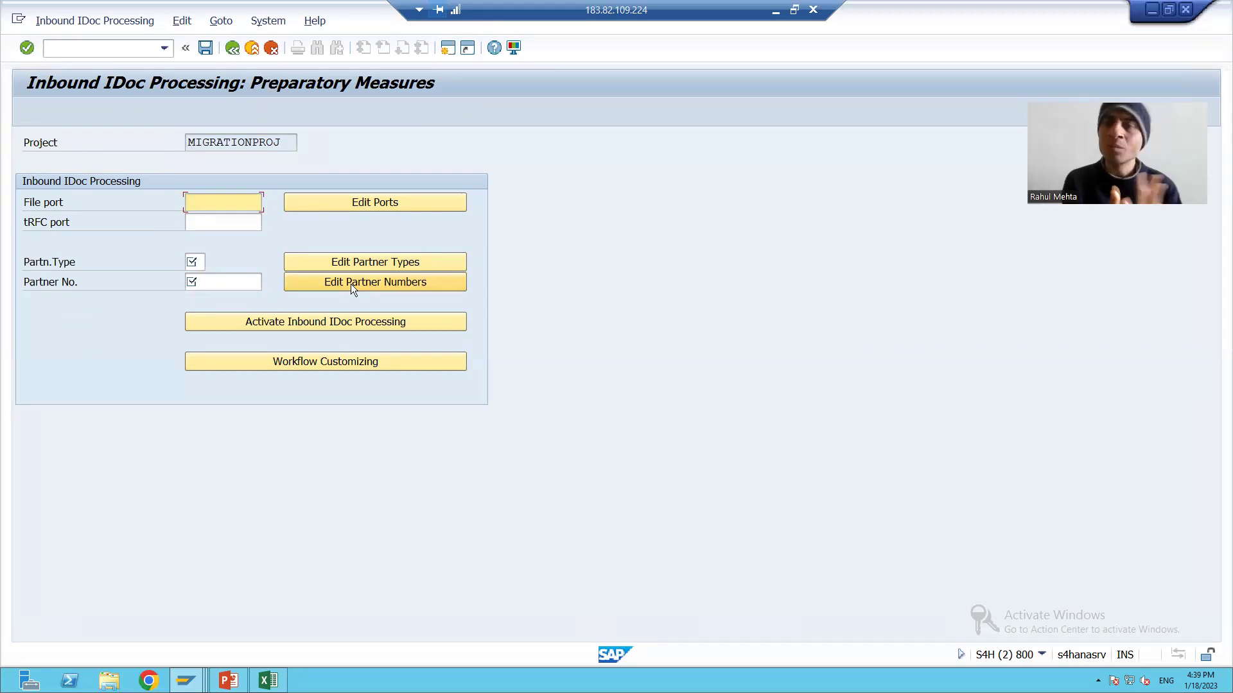
Copy the name of file port FPORTEMP from the IDoc ports and enter it as the file port for inbound IDoc processing
left_click(365, 203)
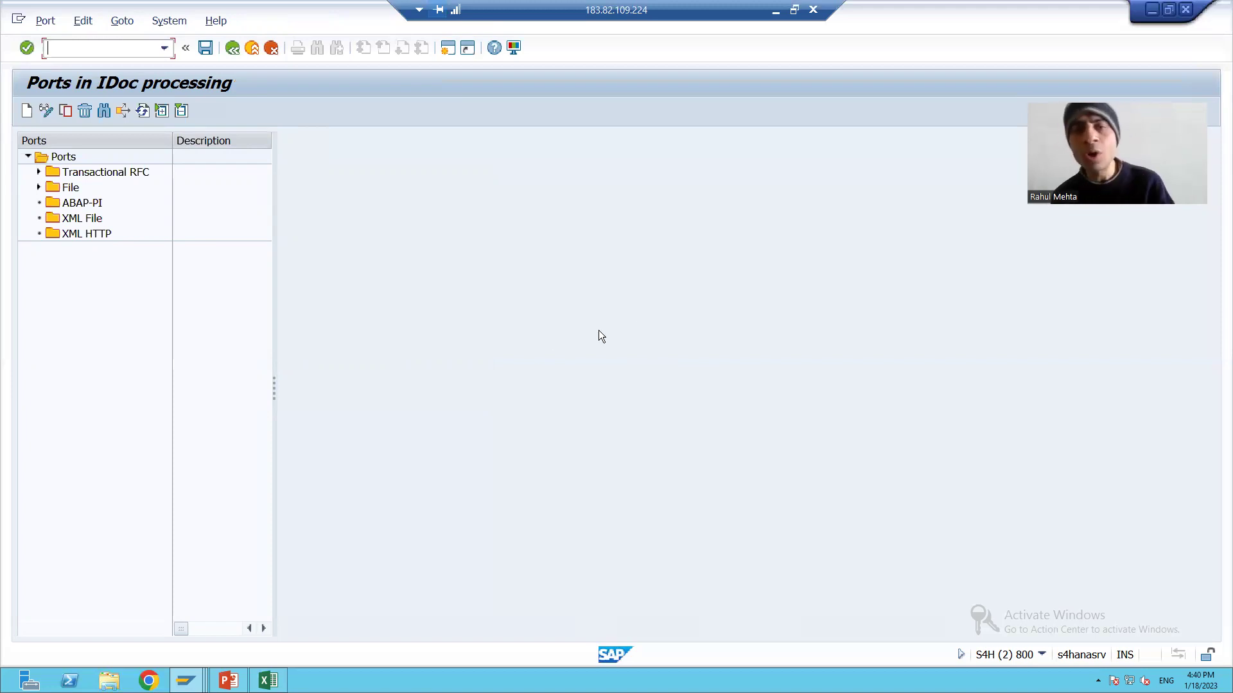
left_click(38, 187)
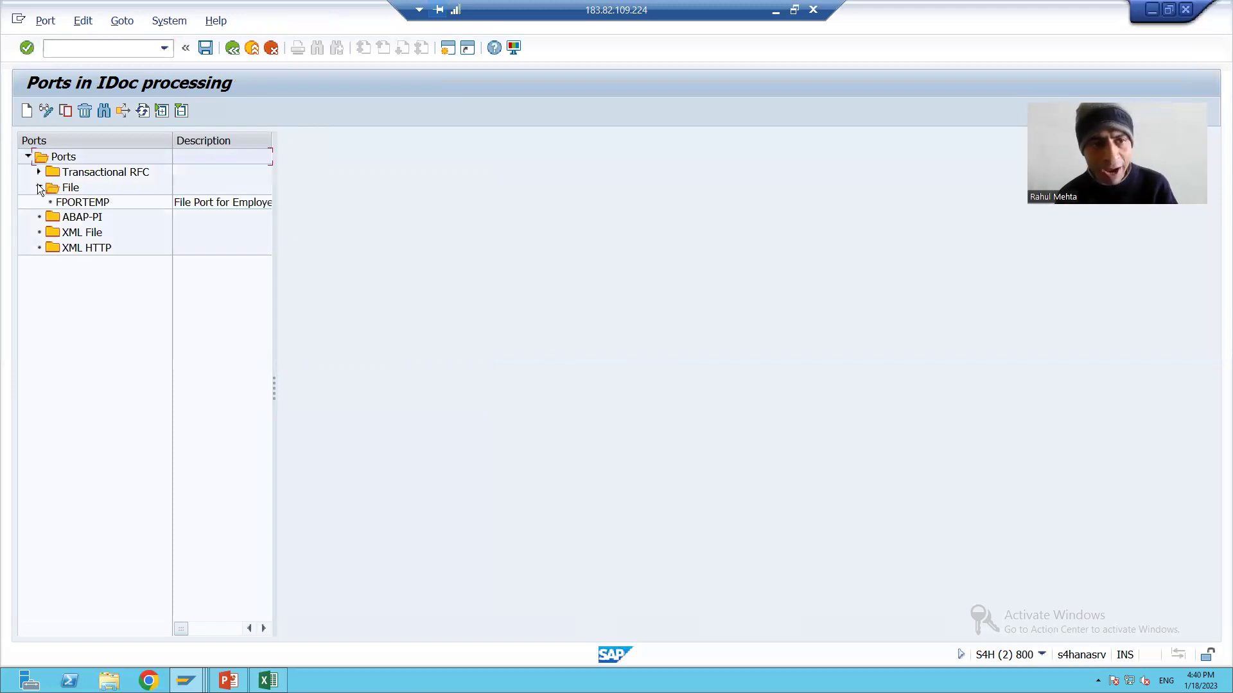
double_click(88, 203)
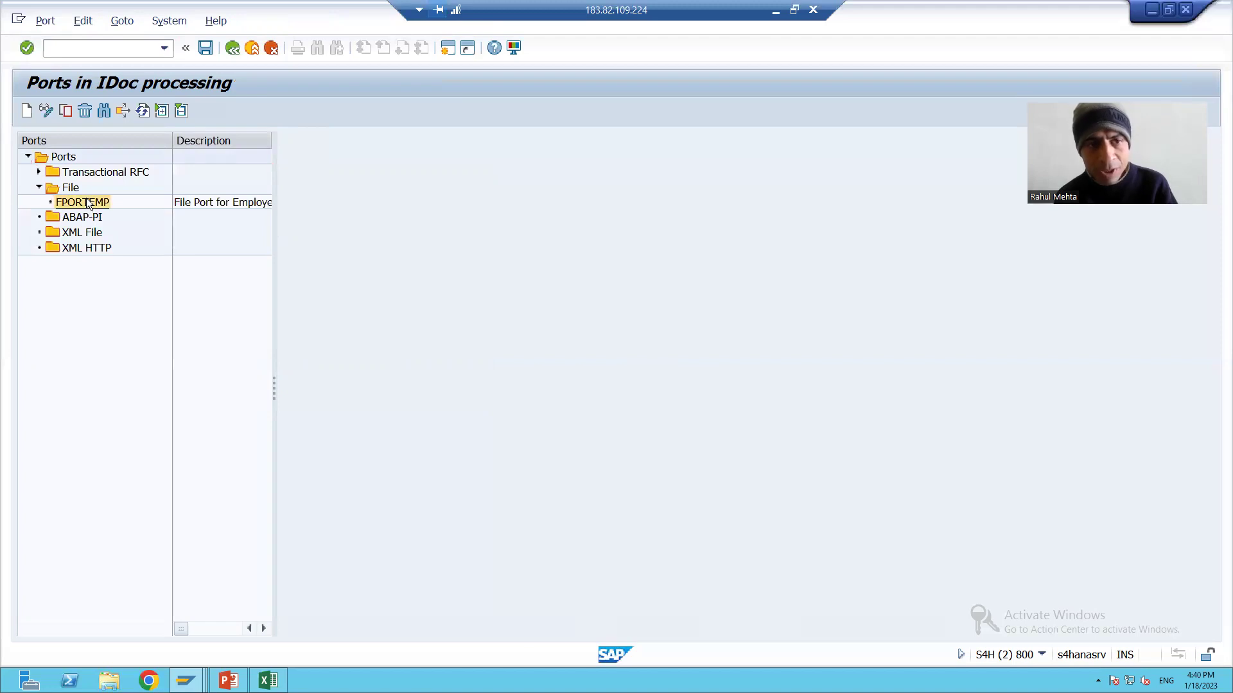
left_click_drag(440, 142, 372, 142)
key("ctrl+c")
key("F3")
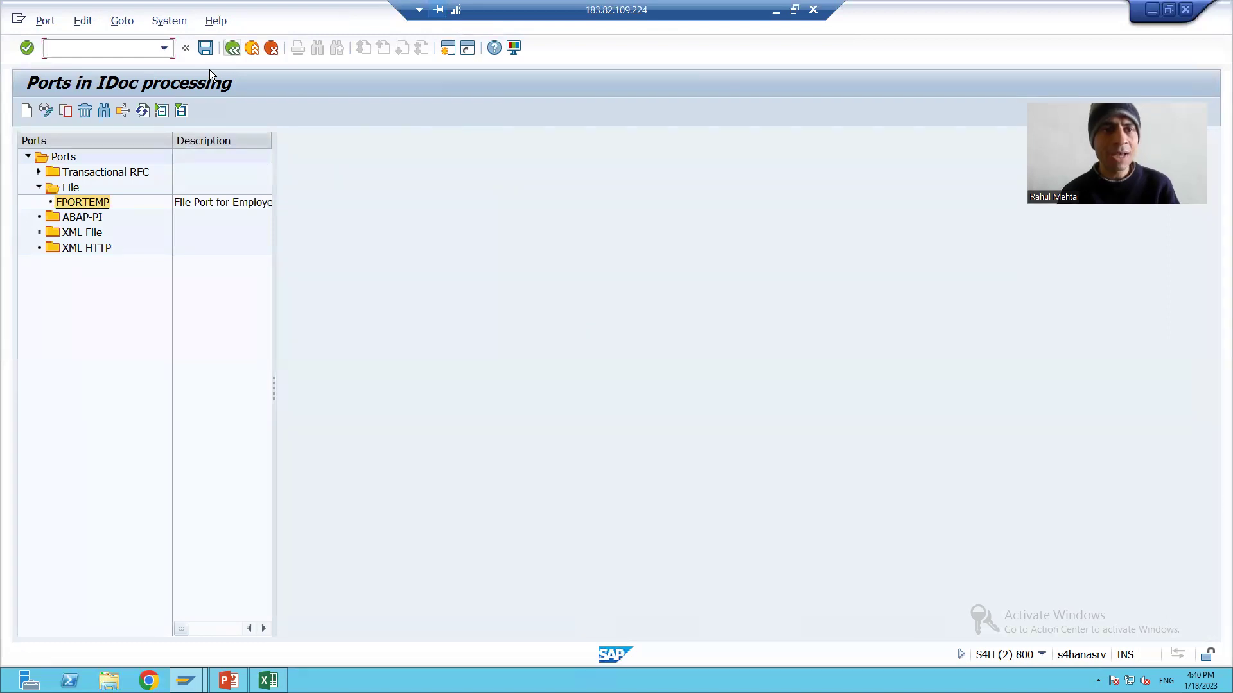
key("F3")
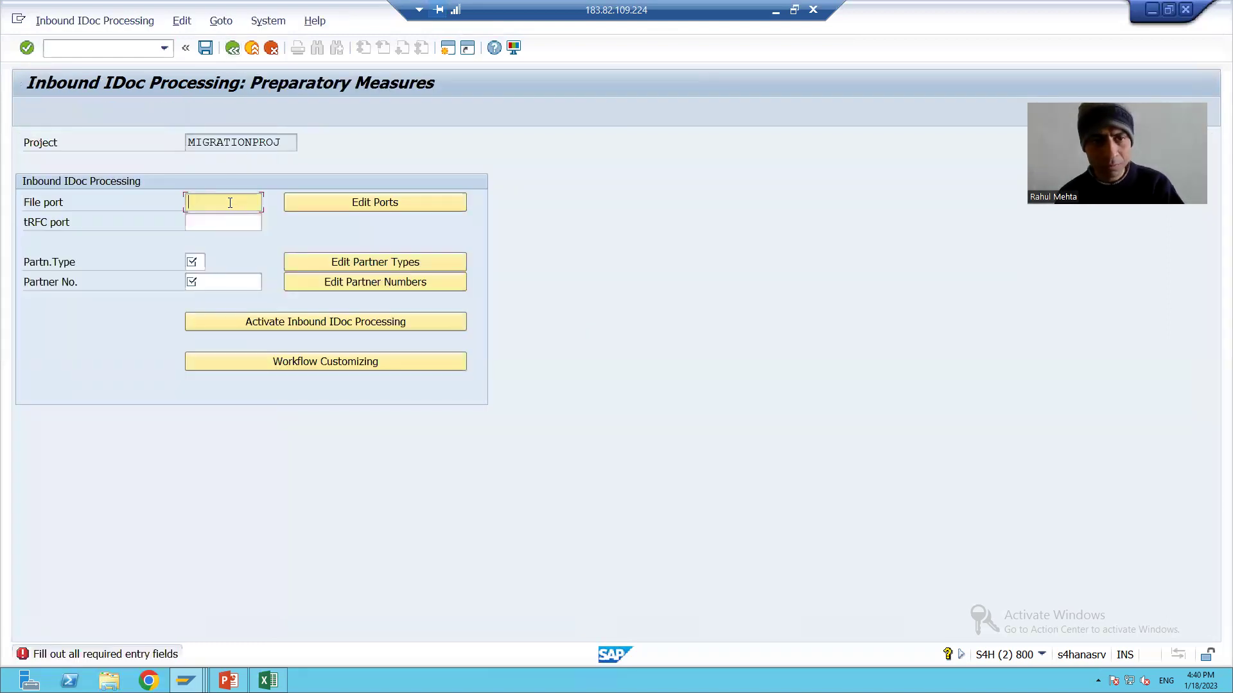
key("ctrl+v")
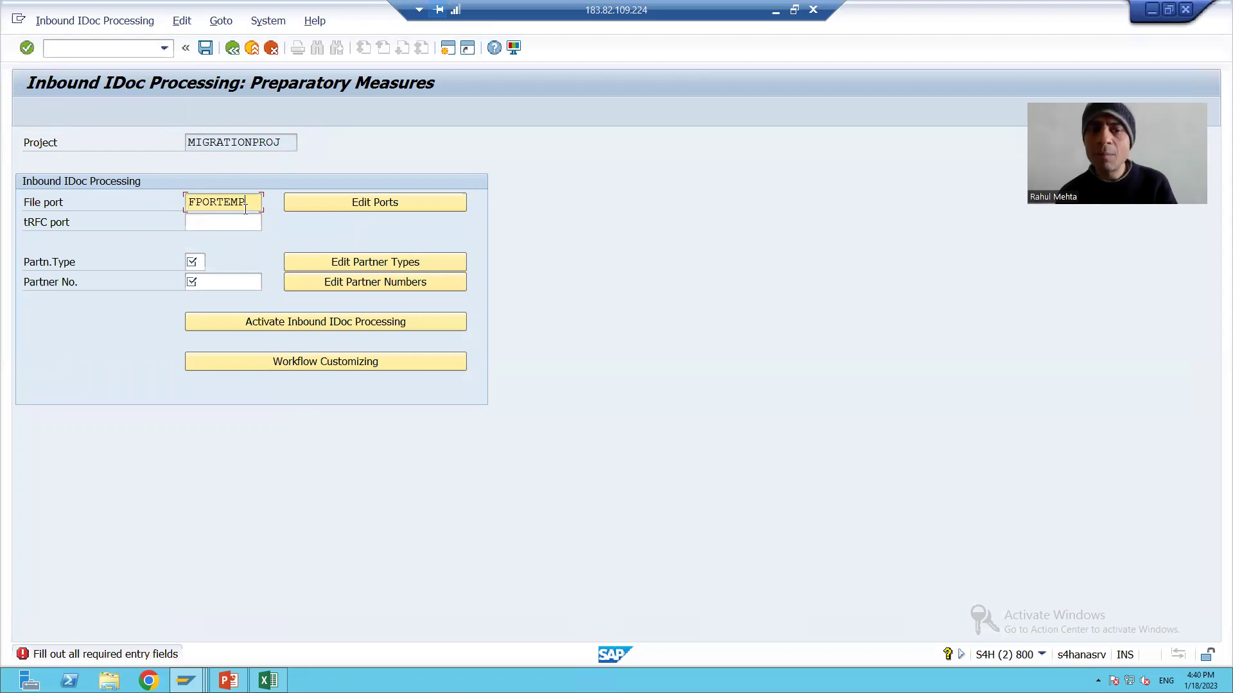
Review the partner type and inbound message type in the partner profile of logical system S4HCLNT100
left_click(339, 283)
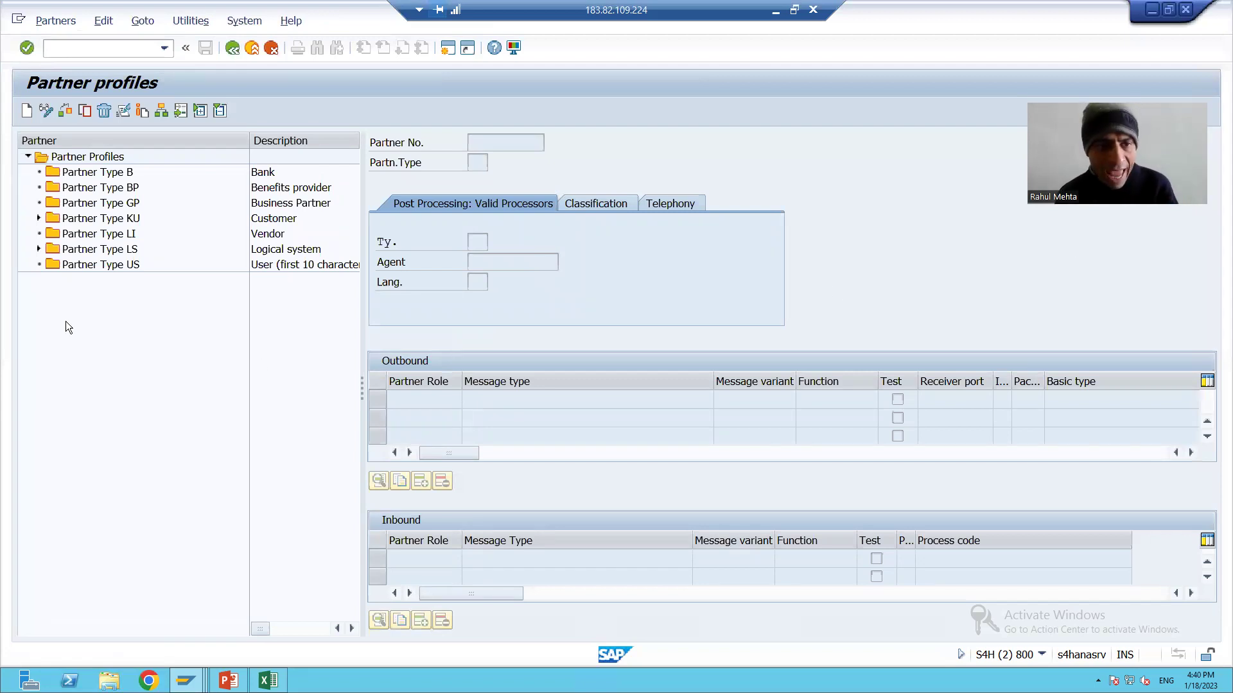
left_click(35, 249)
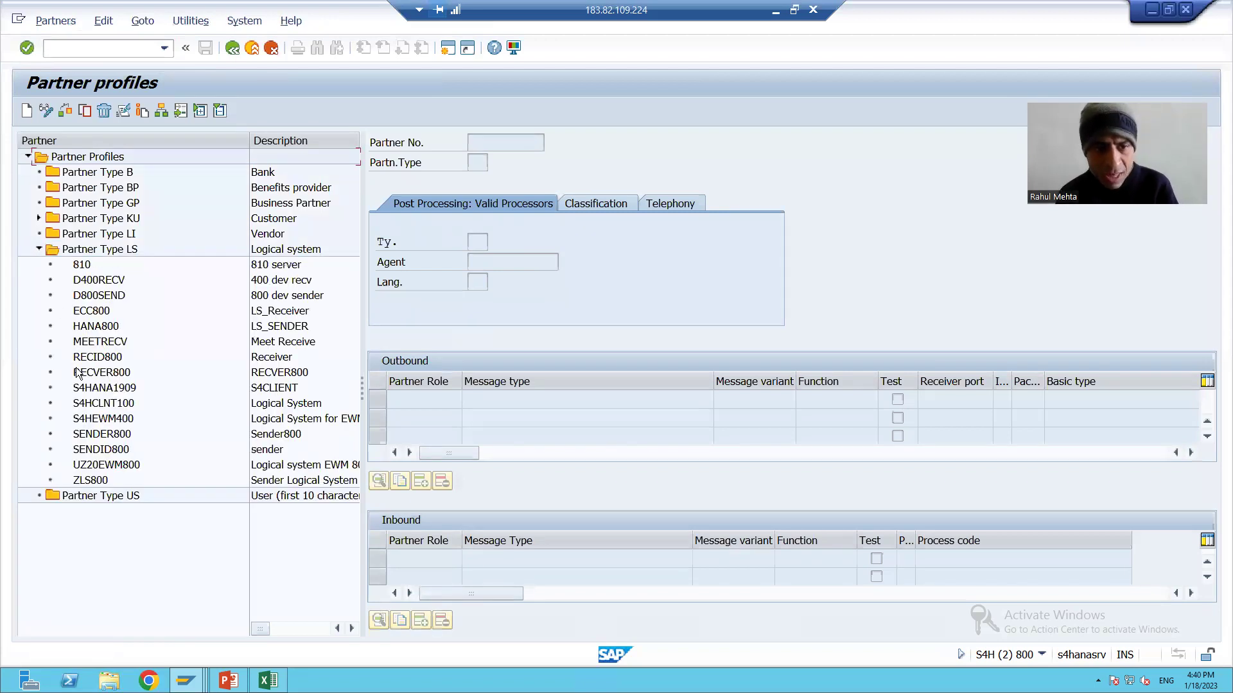
double_click(101, 408)
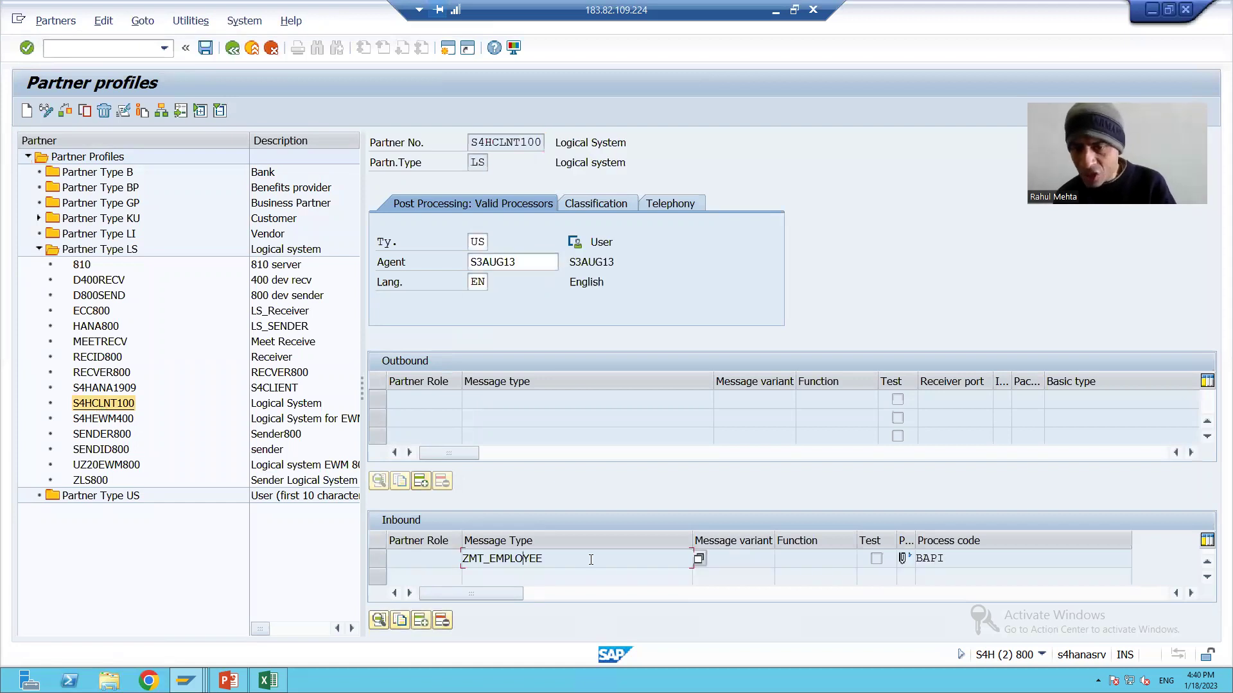
left_click(992, 558)
left_click_drag(468, 142, 550, 140)
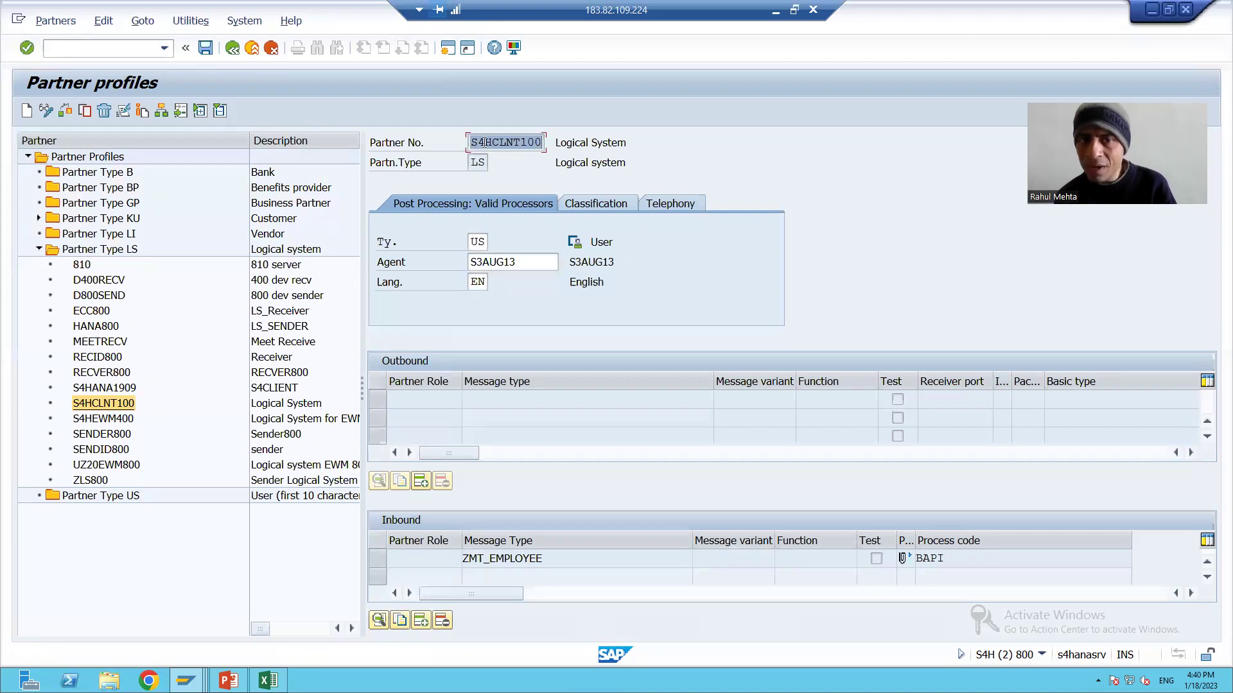
left_click(481, 163)
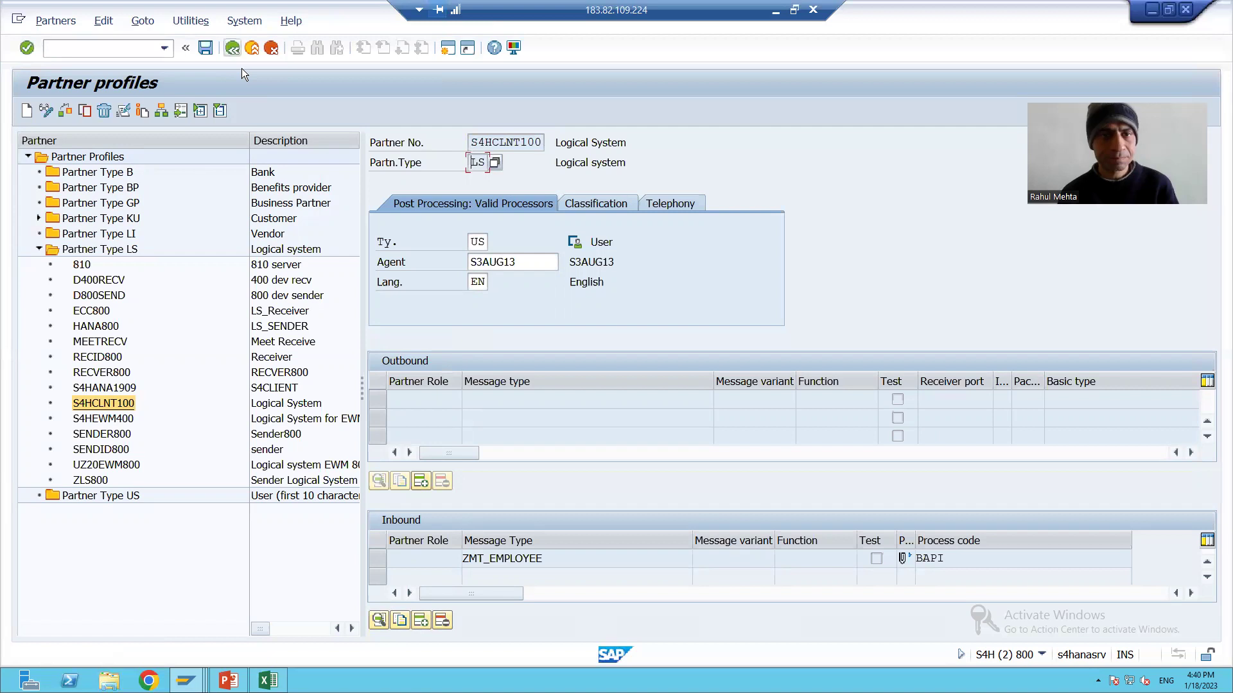
key("F3")
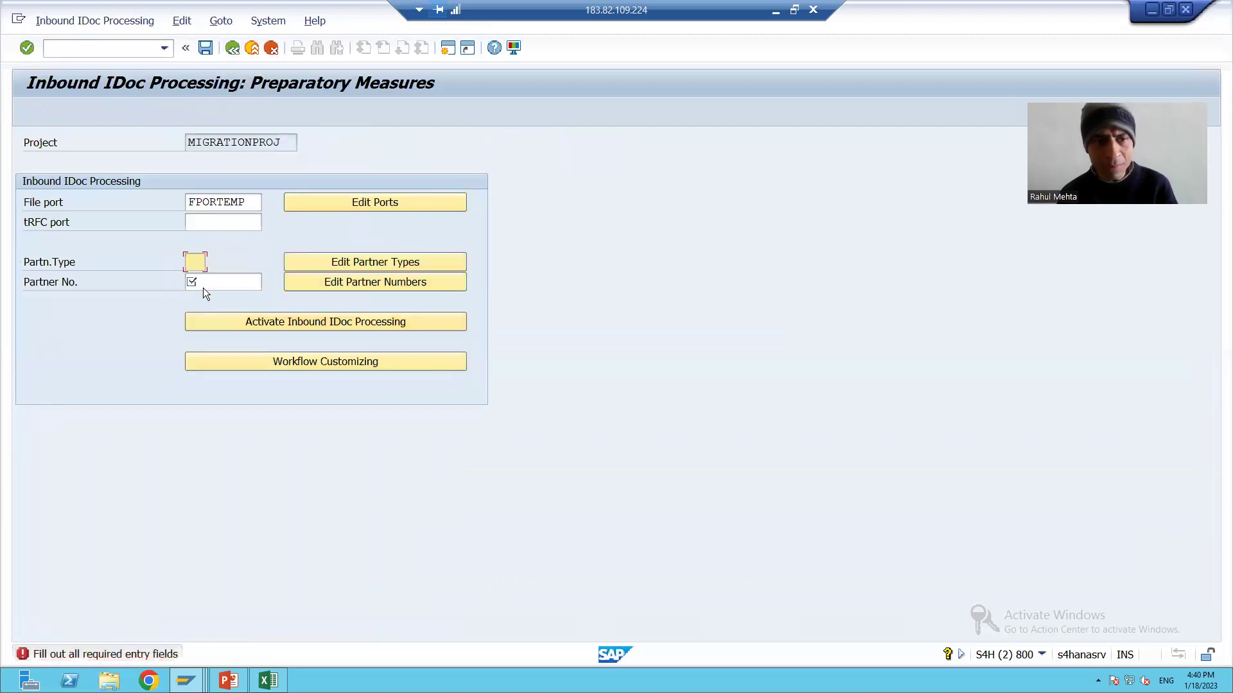
Copy partner number S4HCLNT100 from the logical system partner profiles and enter it as the partner number for inbound IDoc processing
left_click(202, 276)
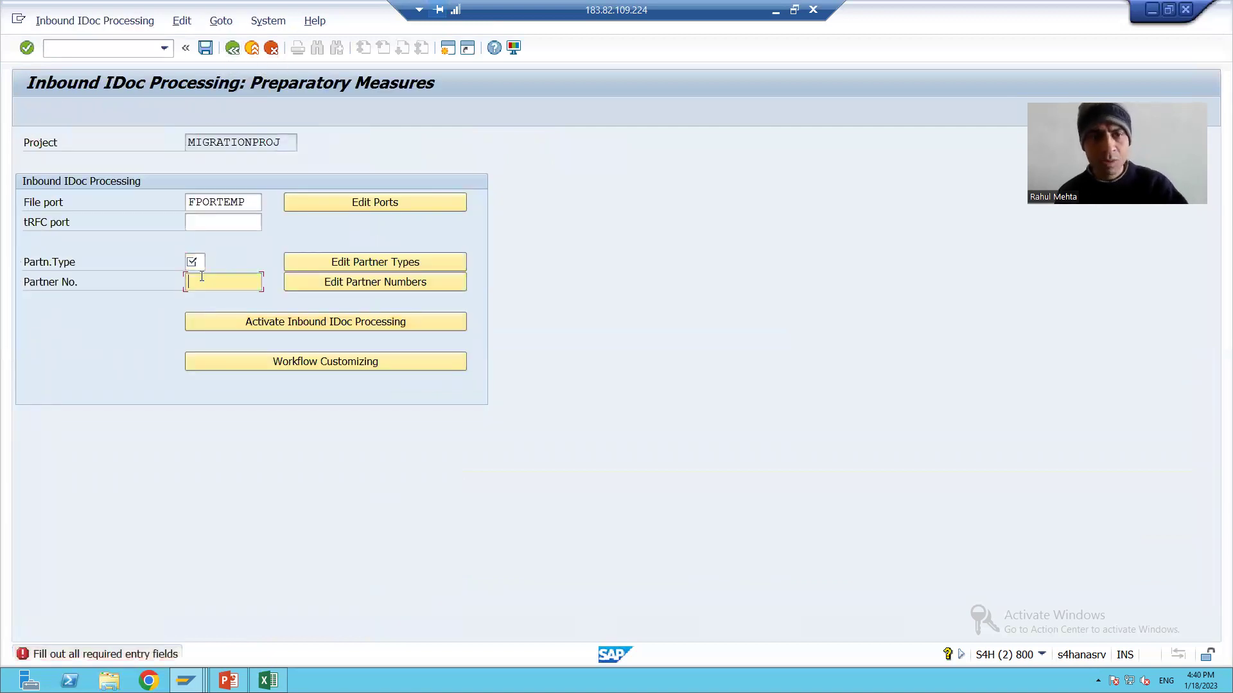
left_click(339, 284)
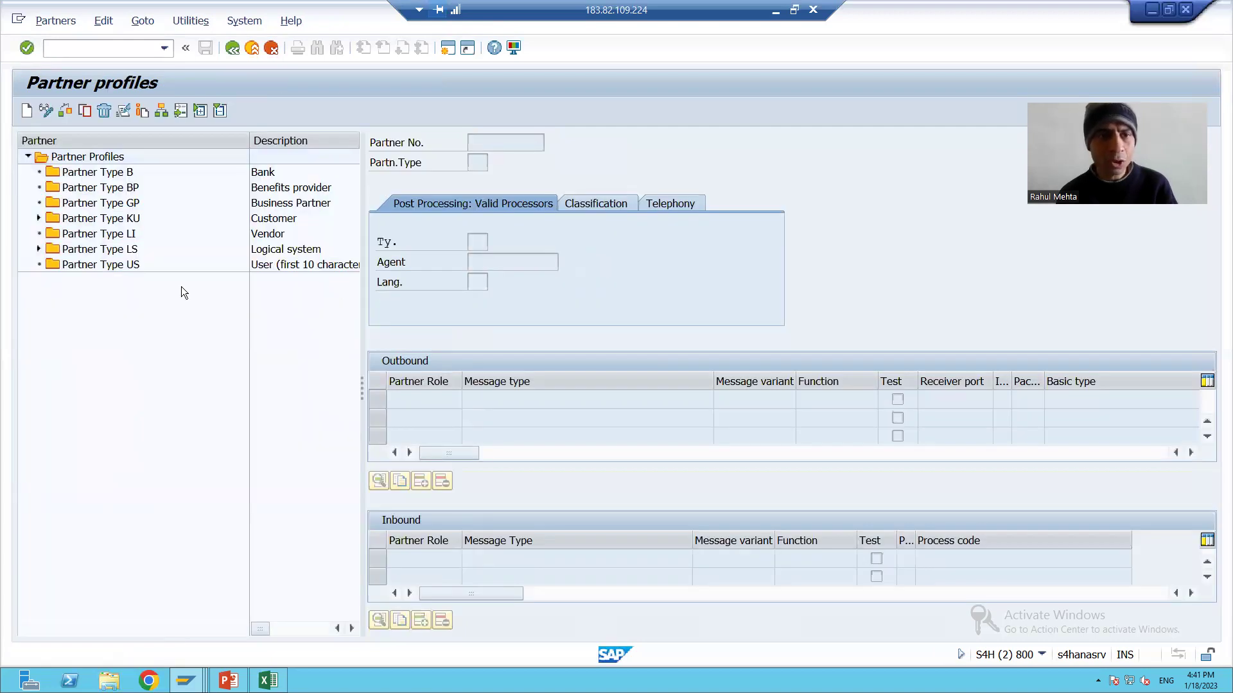
left_click(39, 250)
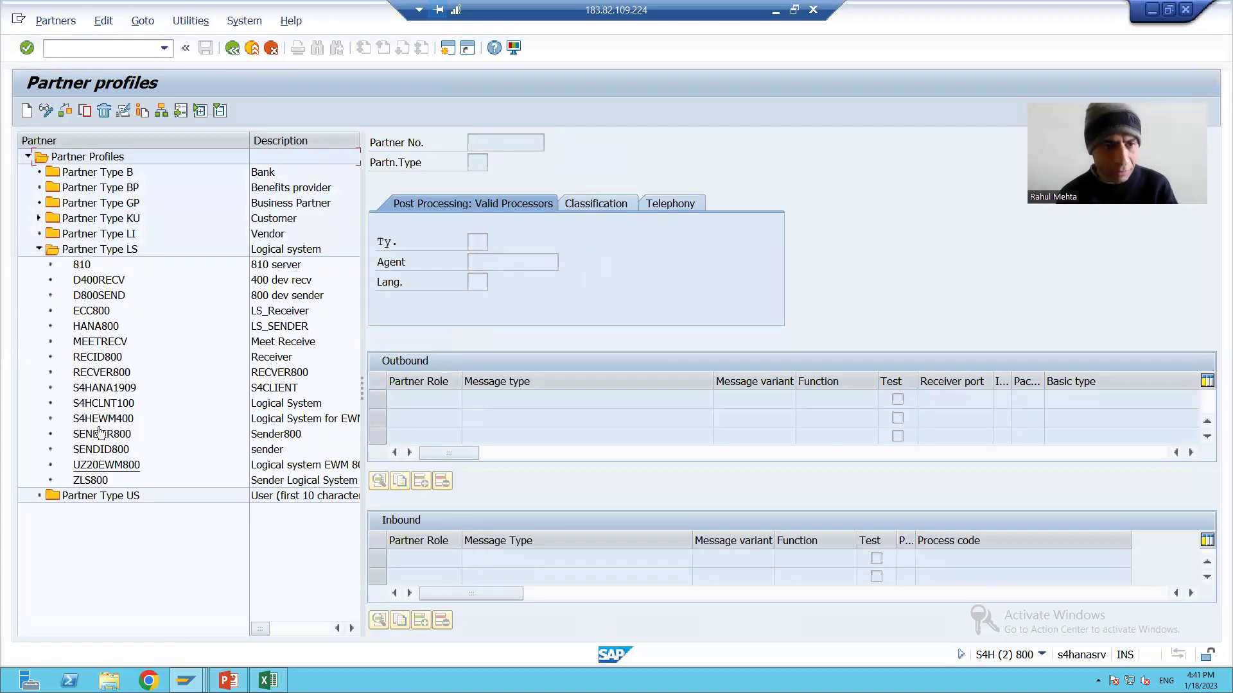
double_click(102, 404)
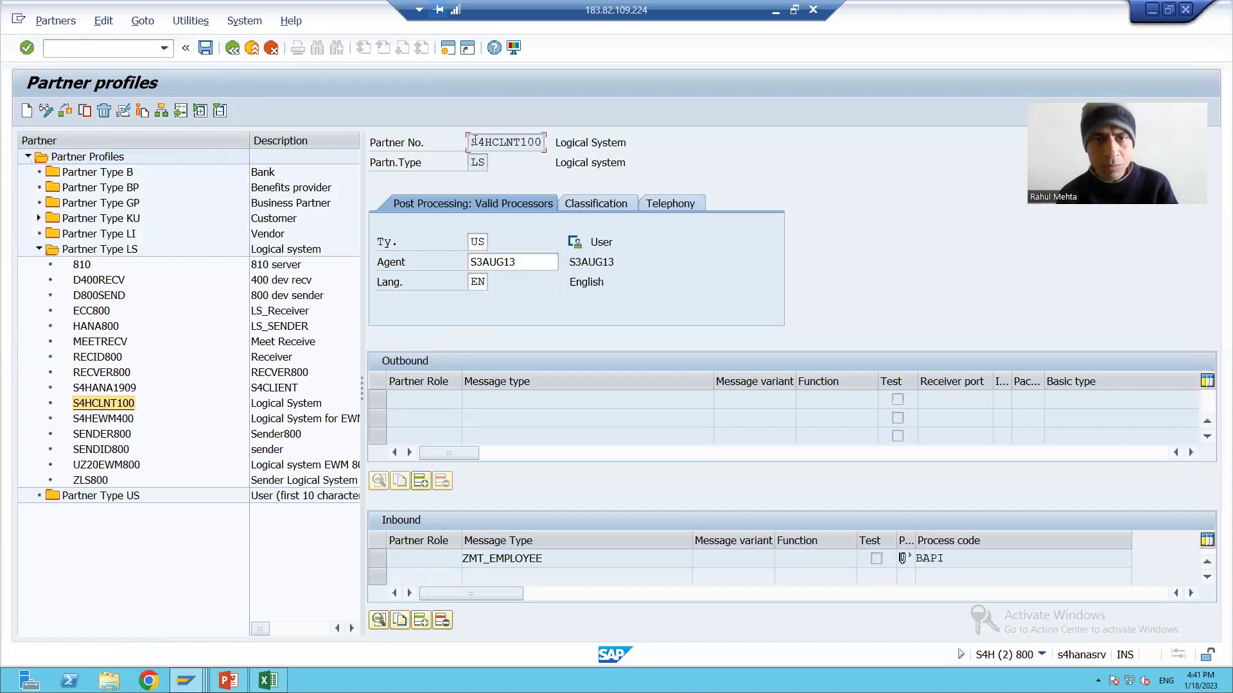
left_click_drag(471, 142, 541, 142)
key("ctrl+c")
left_click(495, 142)
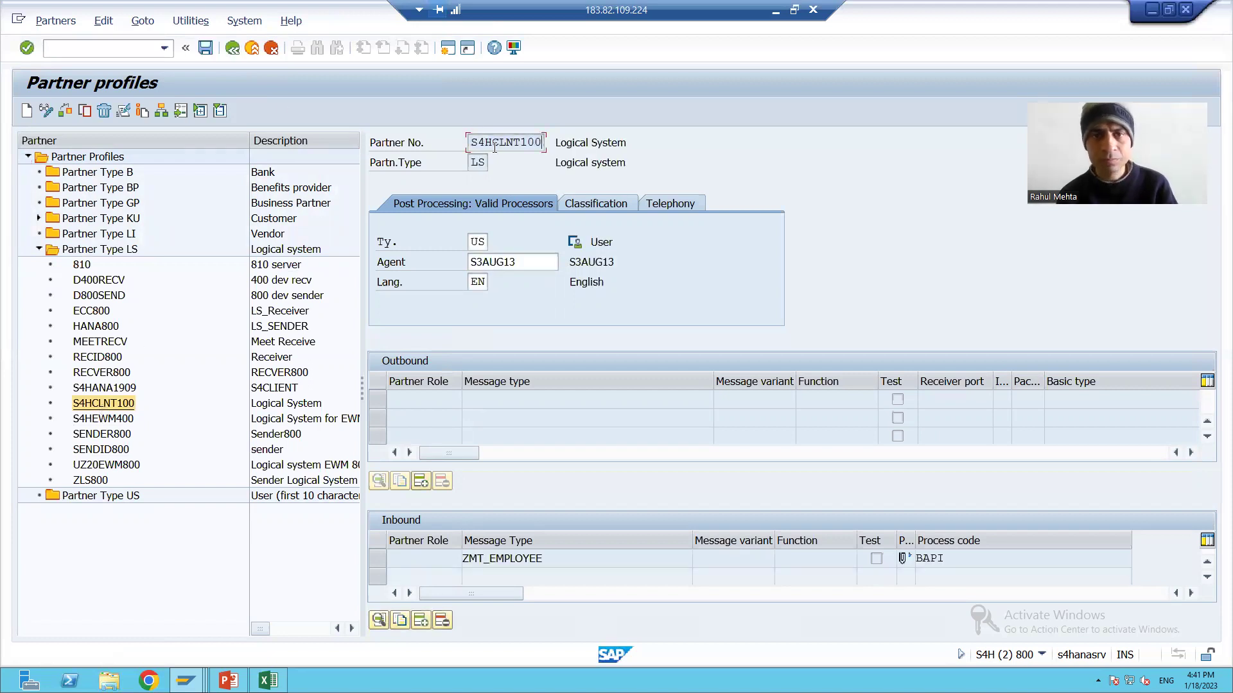
left_click(232, 63)
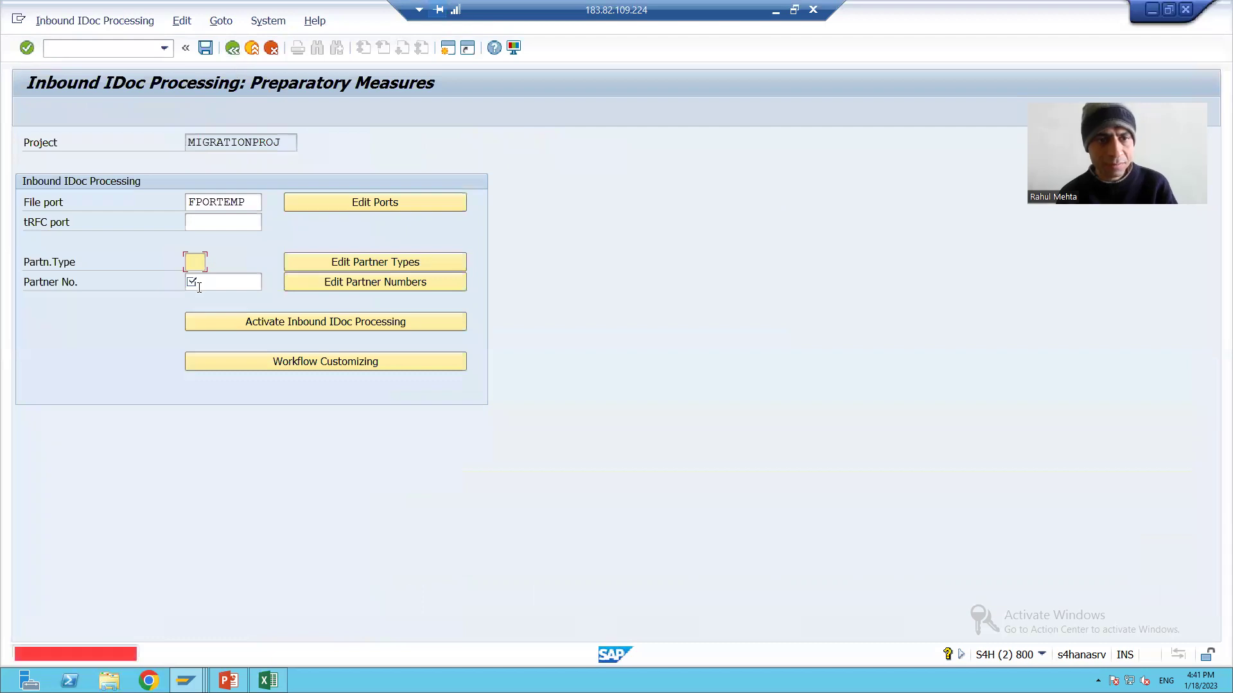
key("ctrl+v")
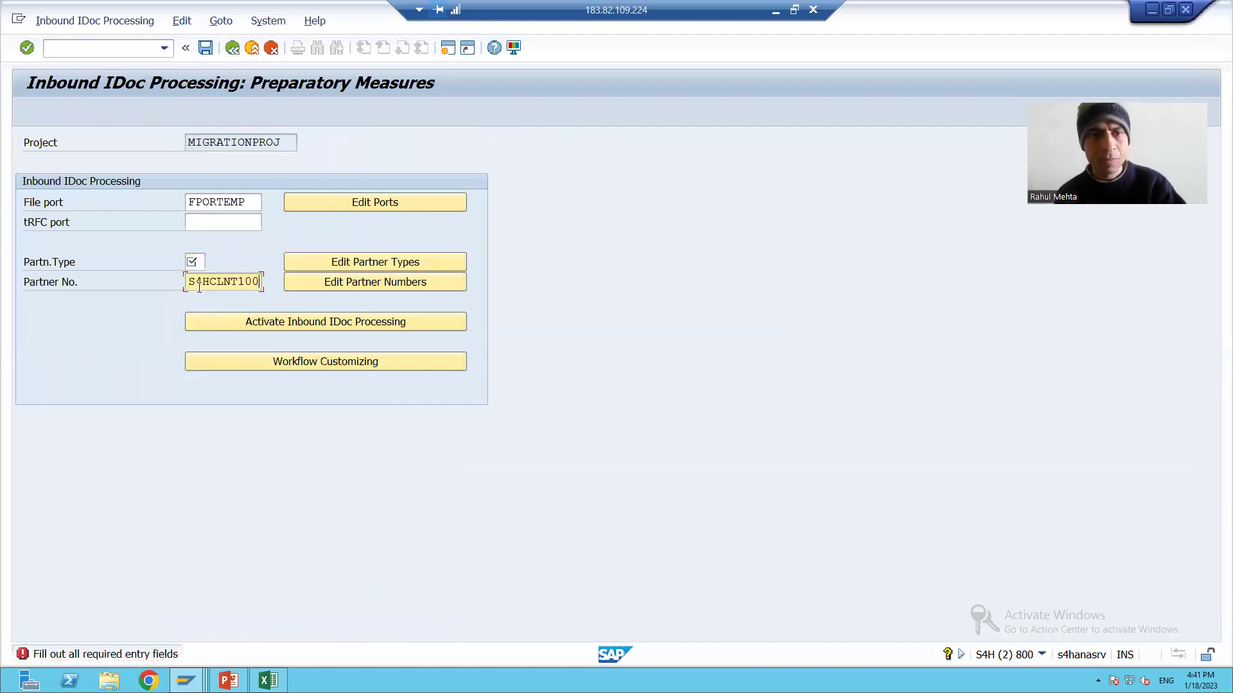
Set the partner type to LS, save the inbound IDoc processing settings and return to the project selection
left_click(197, 262)
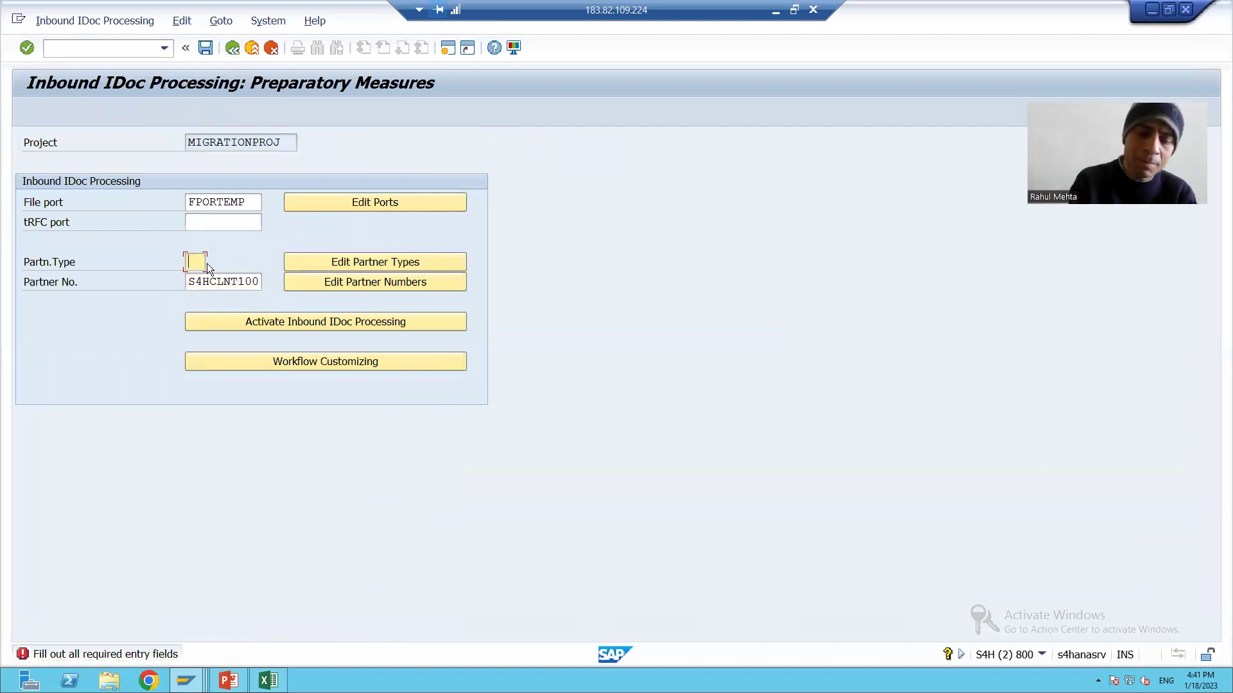
type("LS")
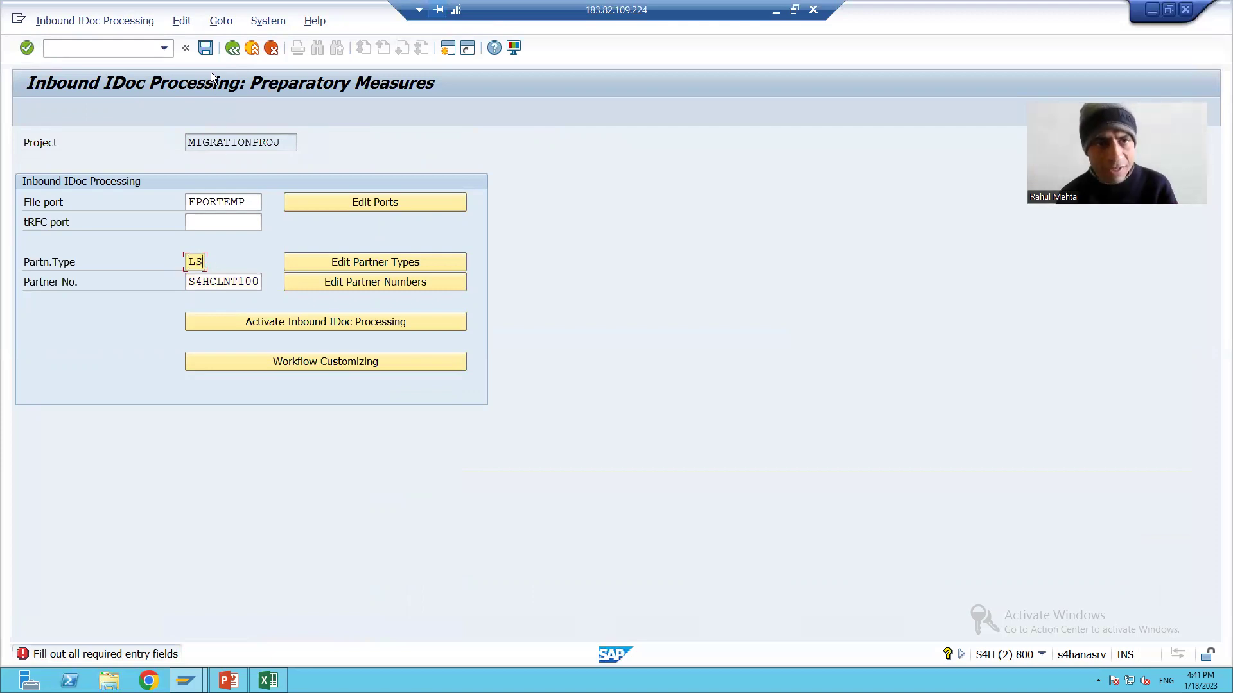
key("ctrl+s")
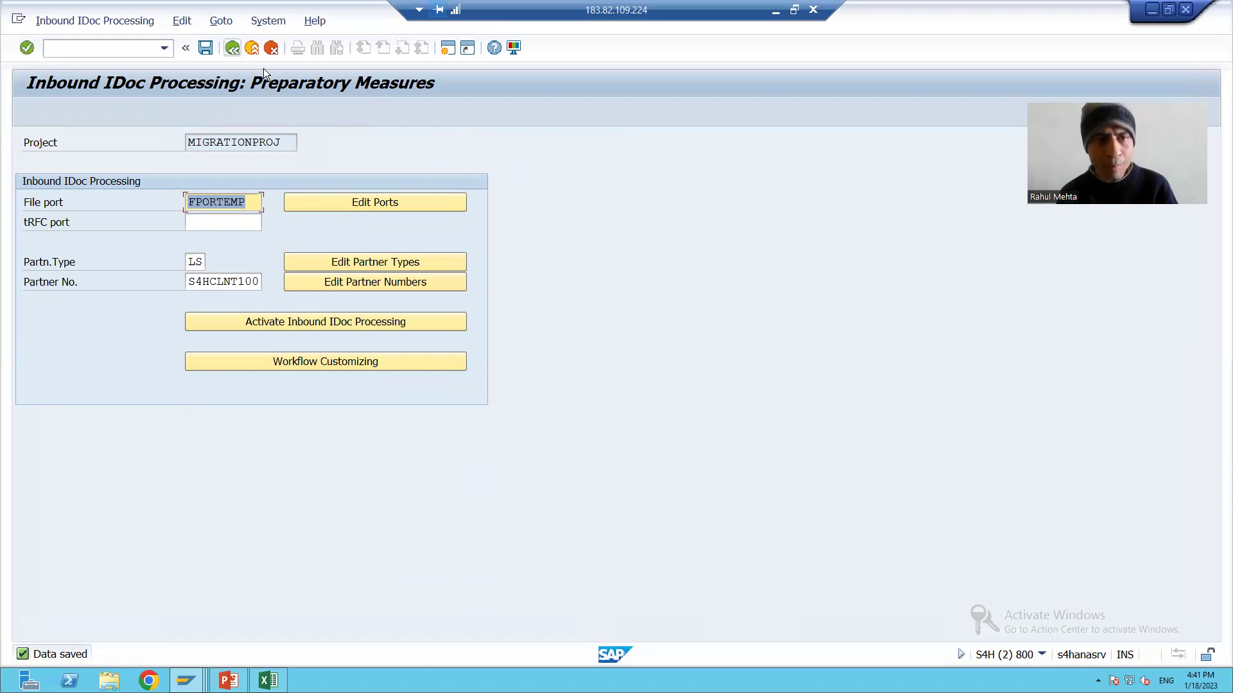
key("F3")
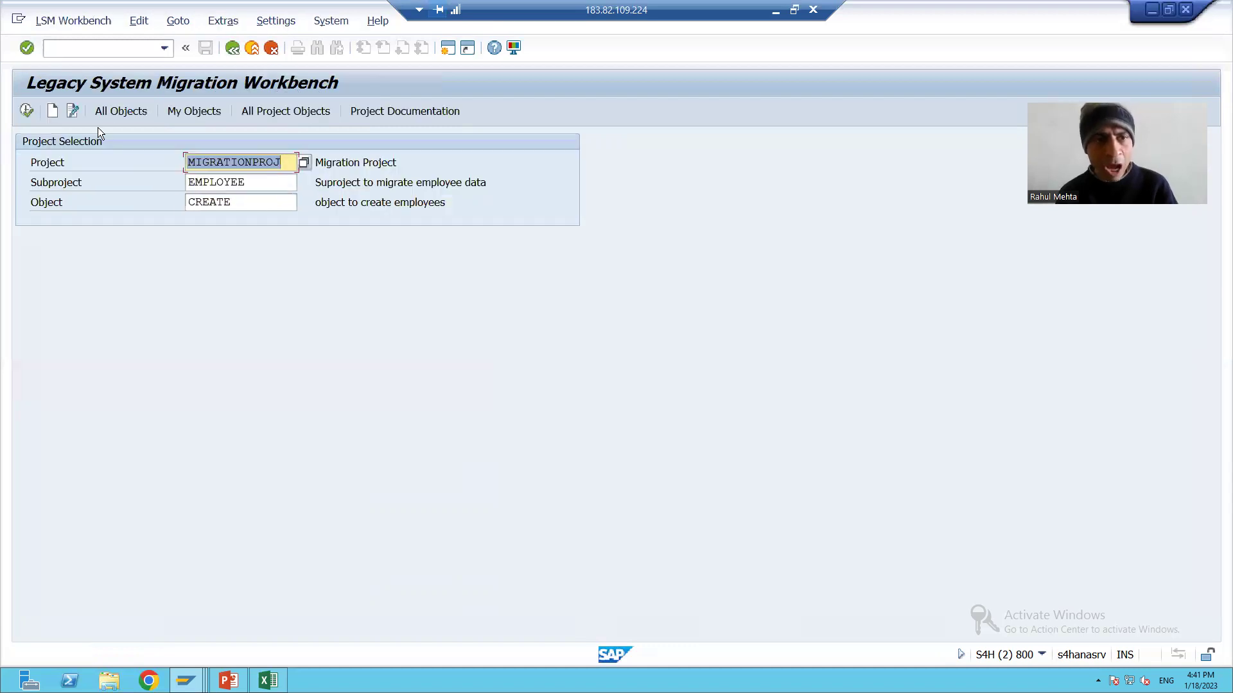
Reopen the attributes of object CREATE in change mode, save them again and return to the process steps
left_click(25, 112)
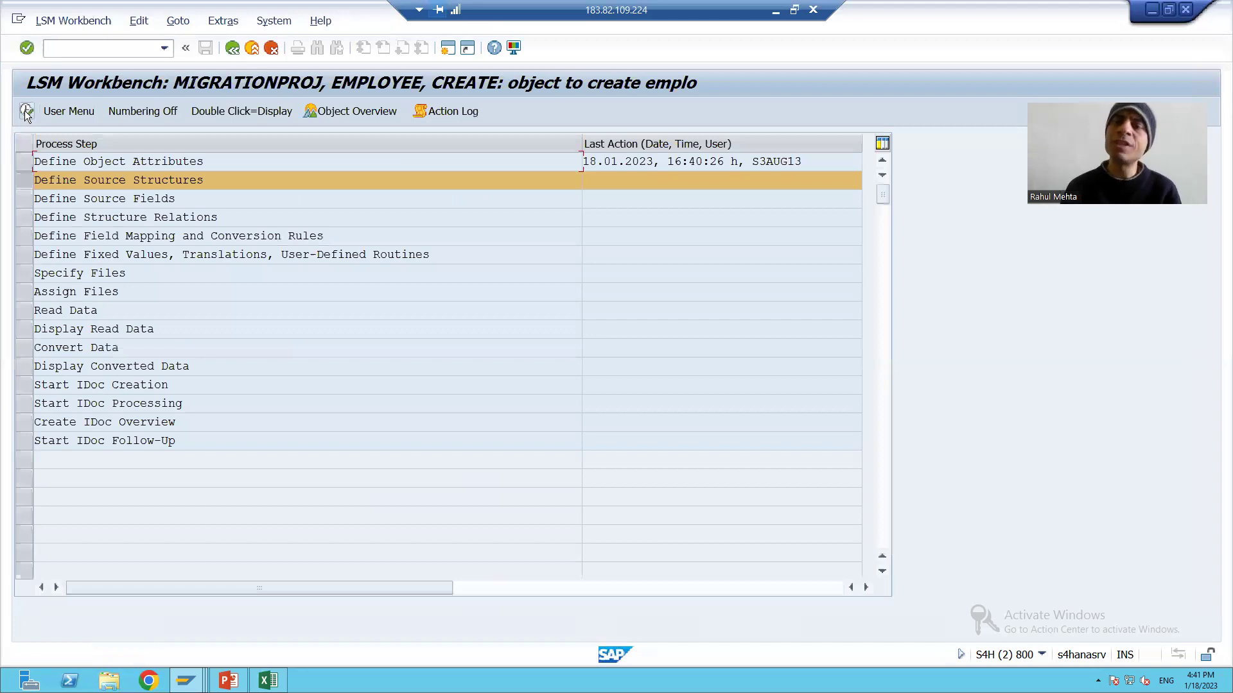
left_click(22, 163)
left_click(27, 110)
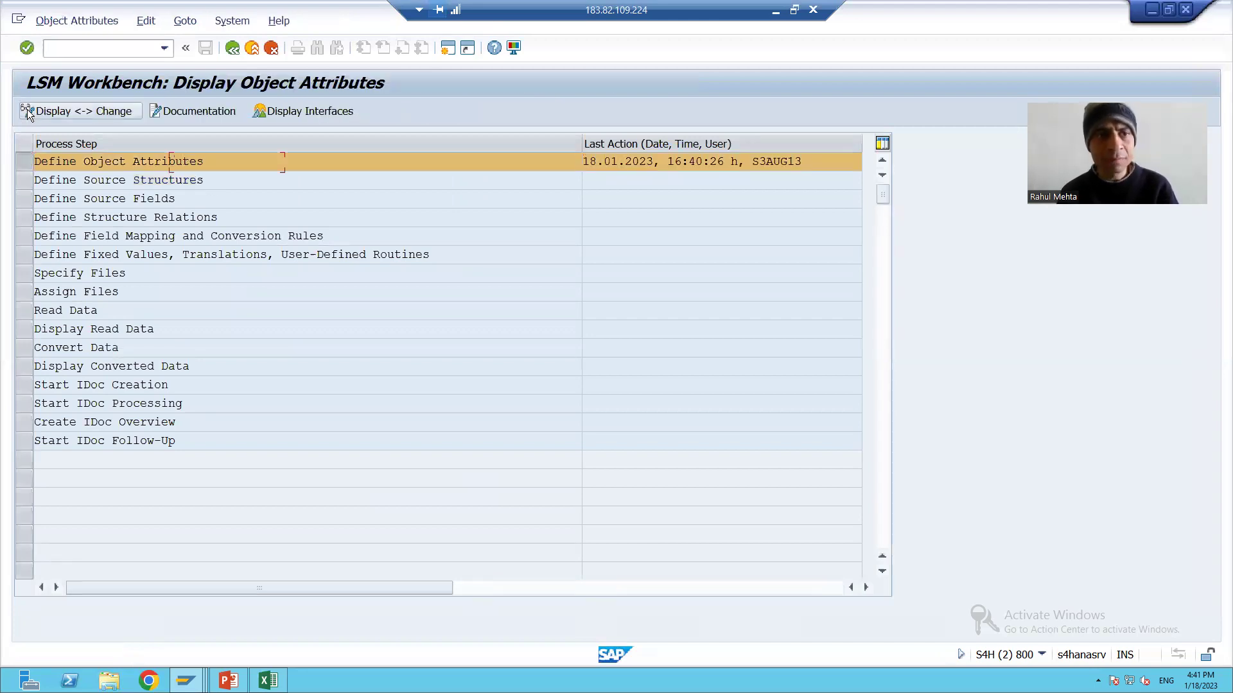
left_click(46, 109)
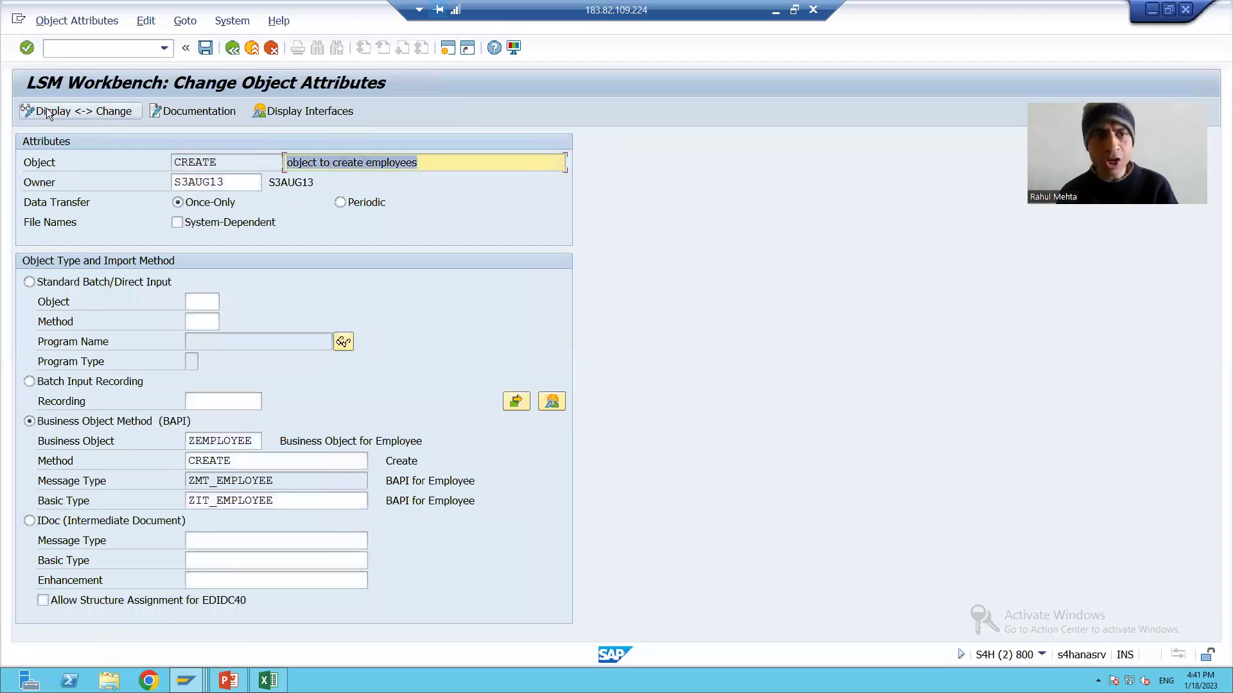
key("ctrl+s")
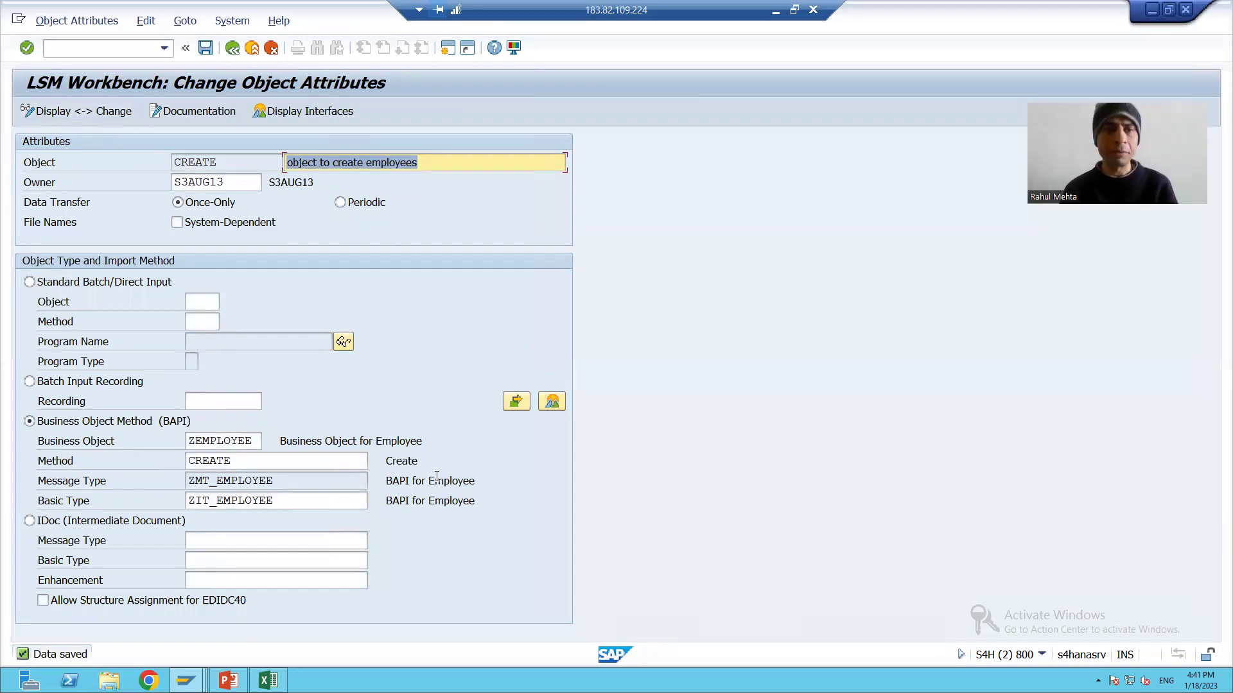
left_click(232, 48)
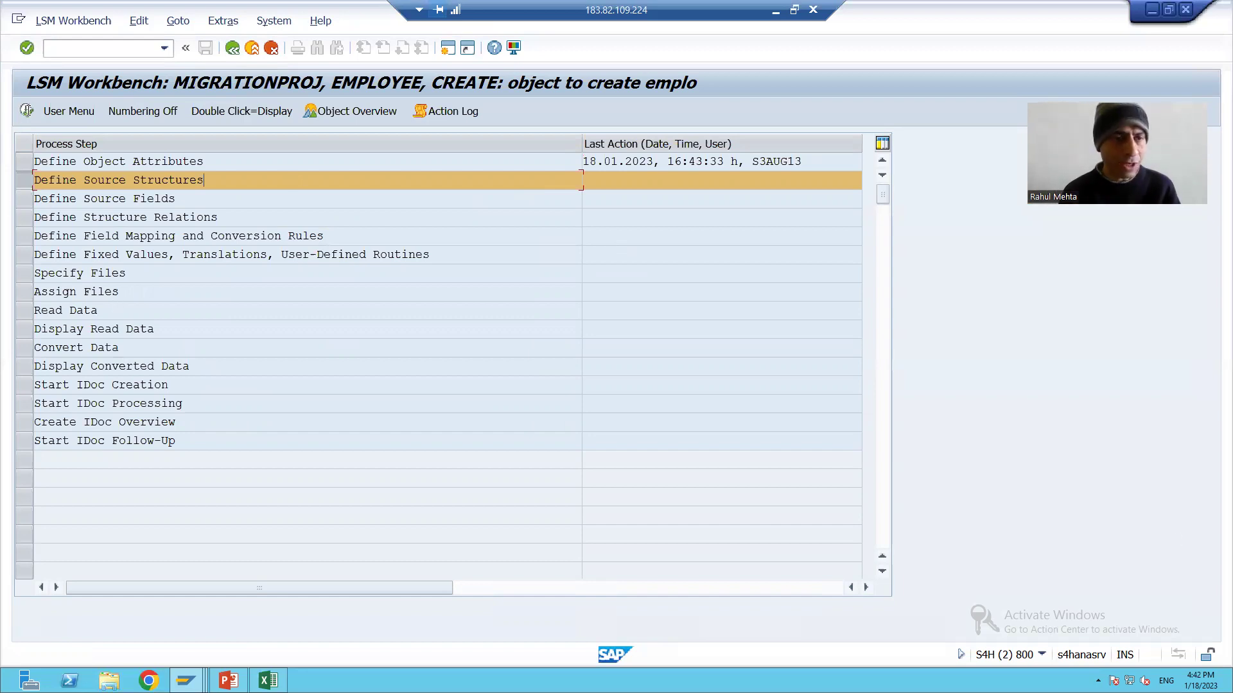
Create source structure ZEMPSOURCE with the description "Source Structure for Employee" in the source structures of object CREATE
left_click(26, 111)
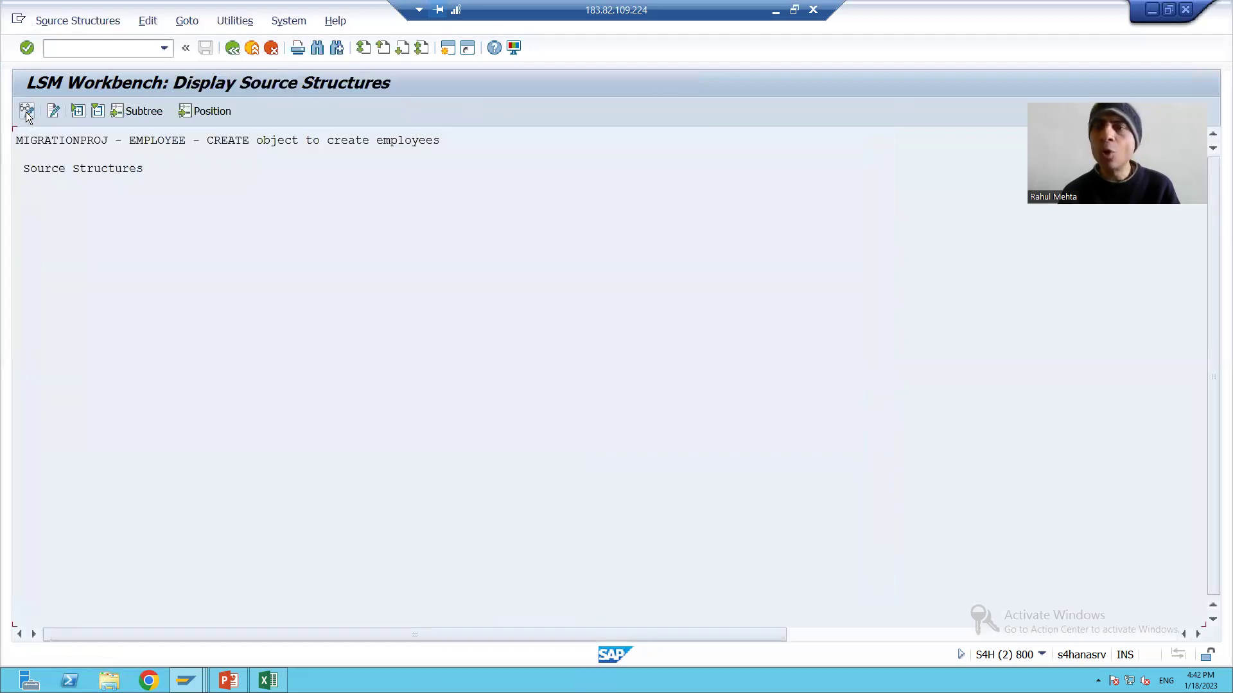
left_click(26, 112)
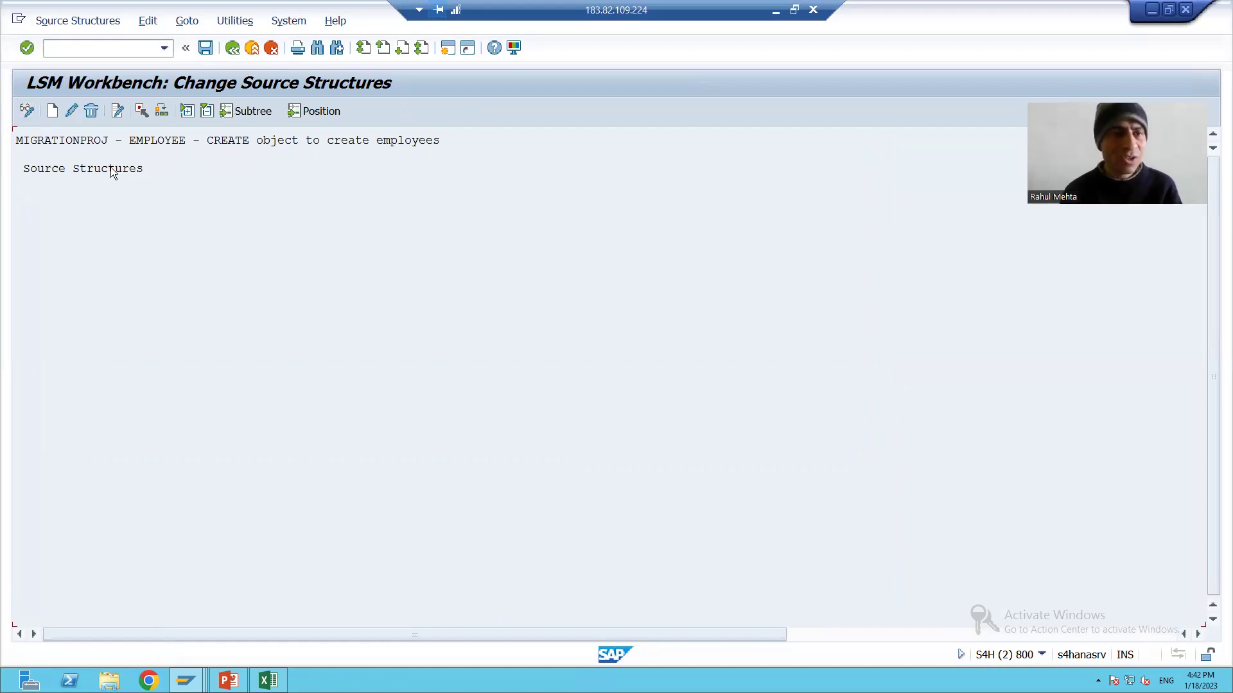
left_click(52, 113)
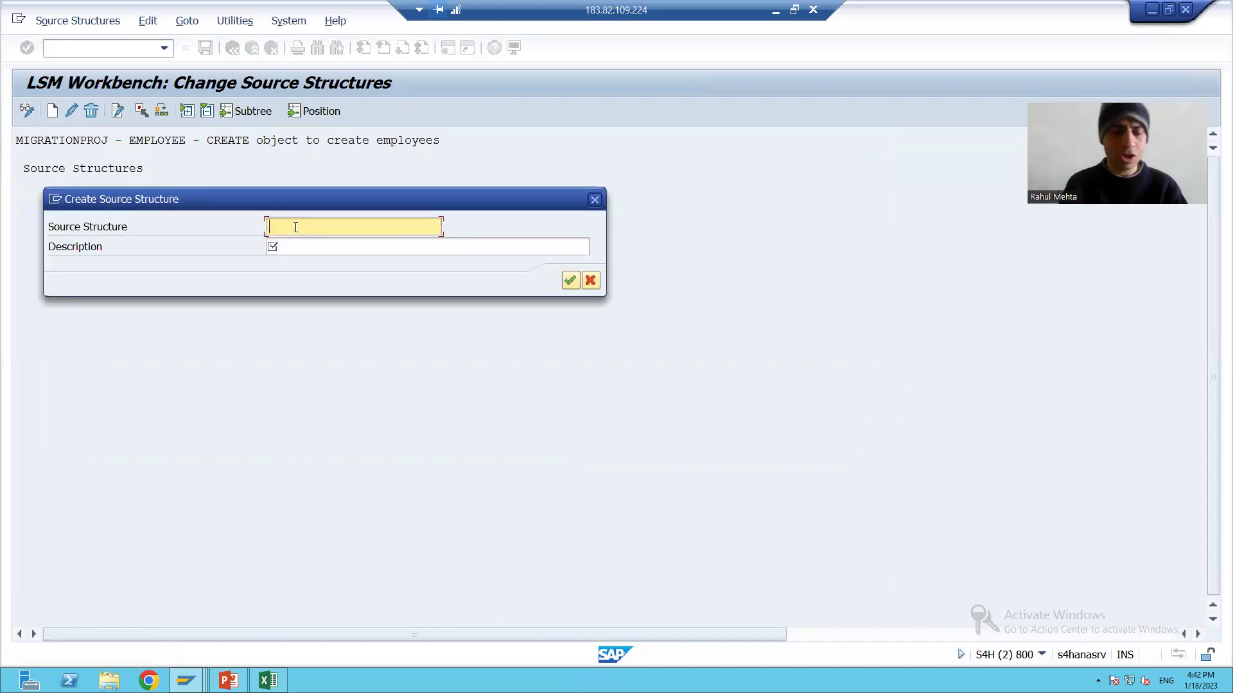
type("Z")
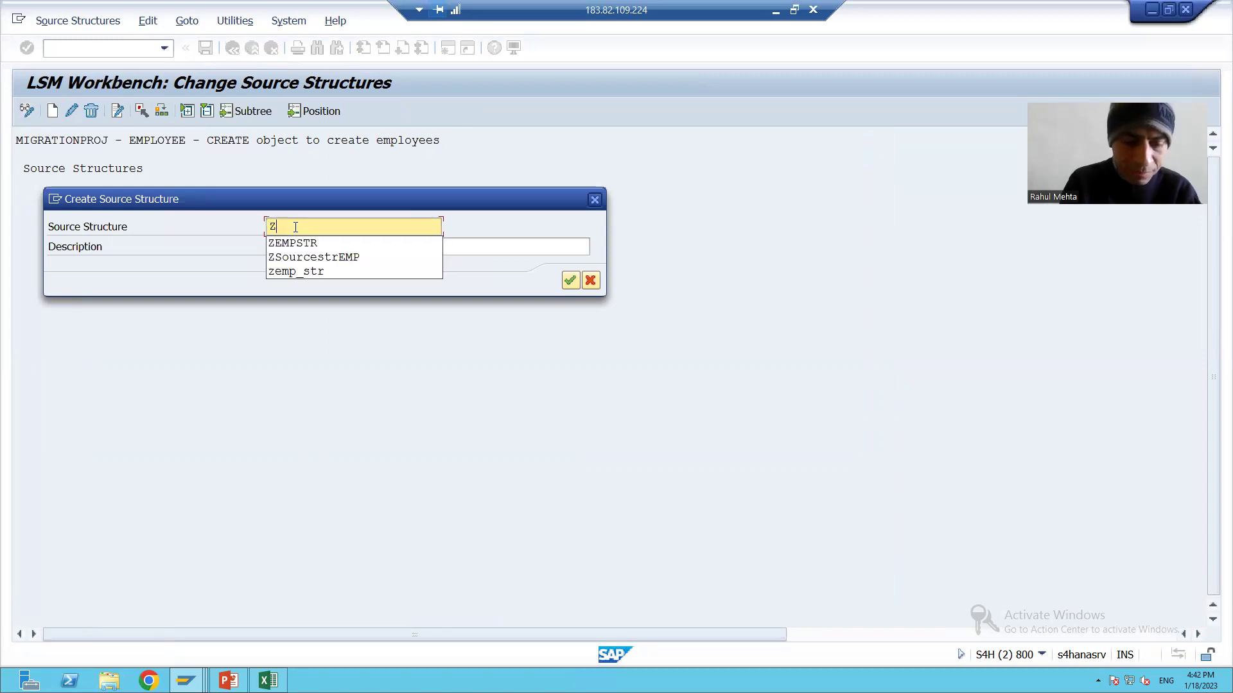
type("SOURCE")
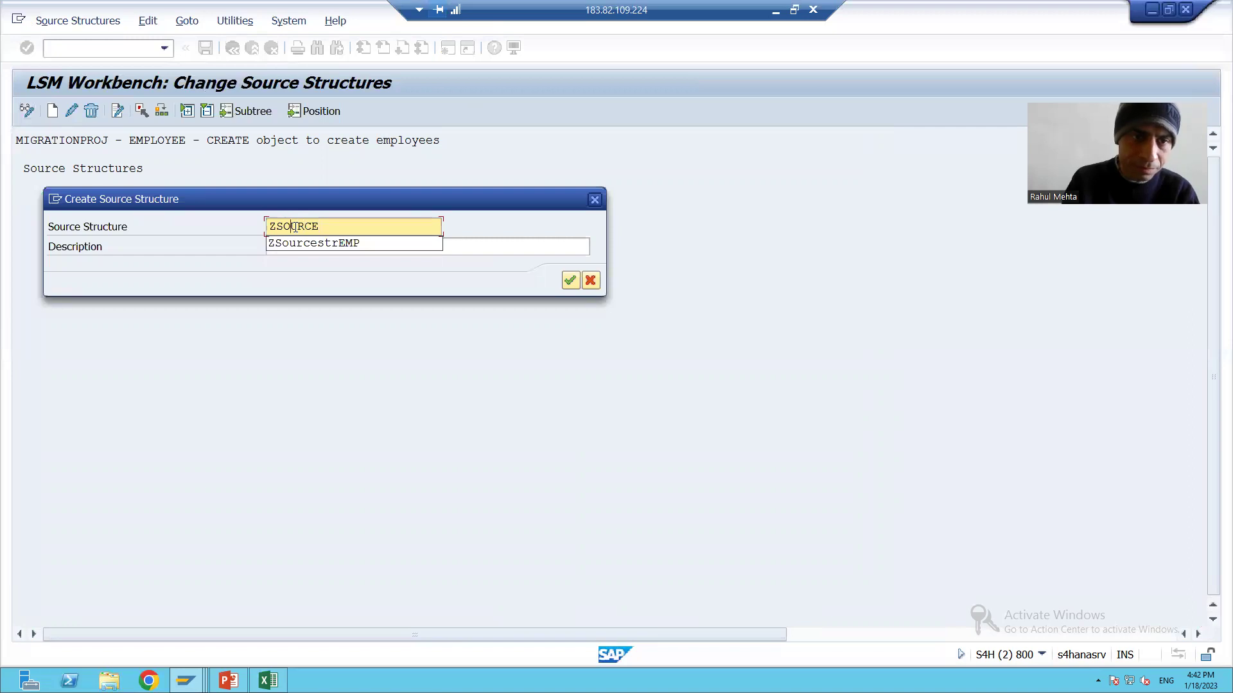
type("EMP")
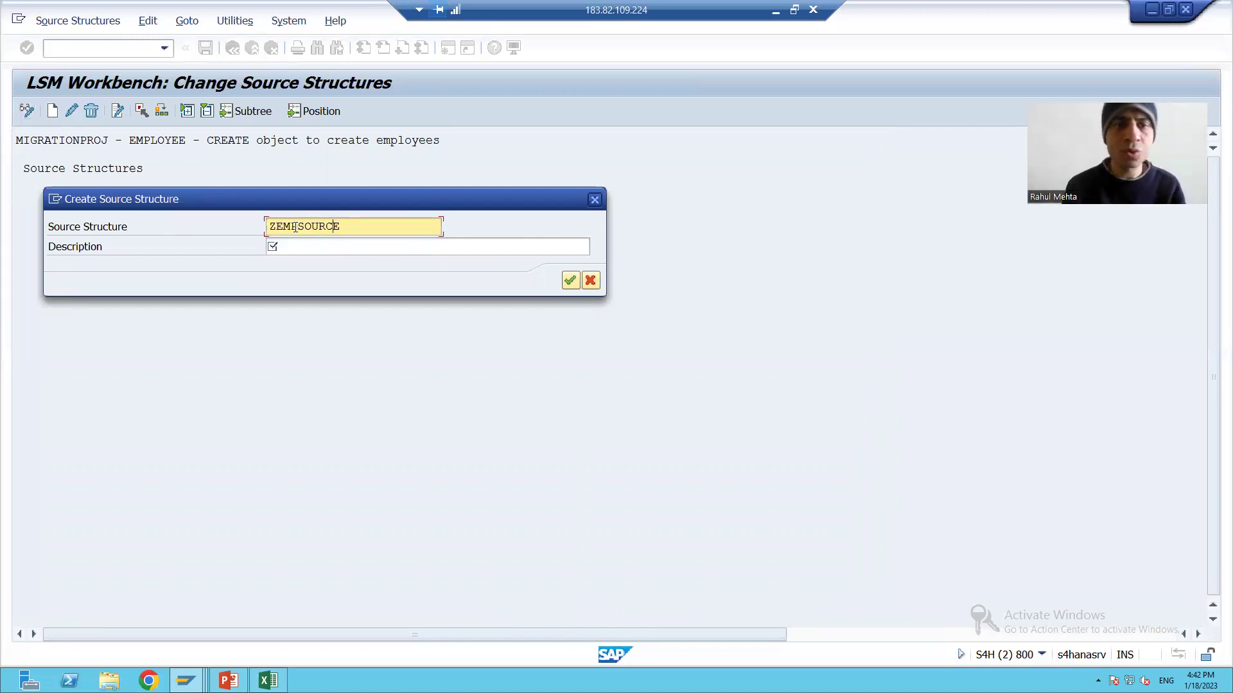
left_click(289, 244)
type("Source Structure for Employee")
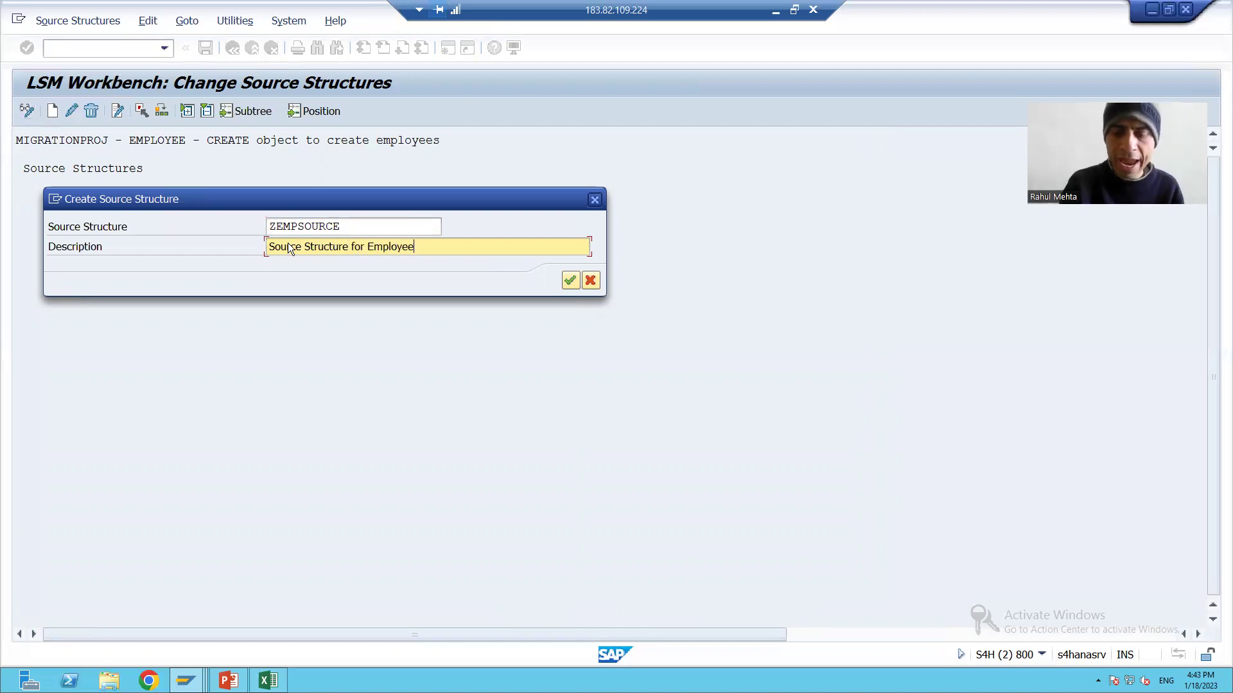
key("Return")
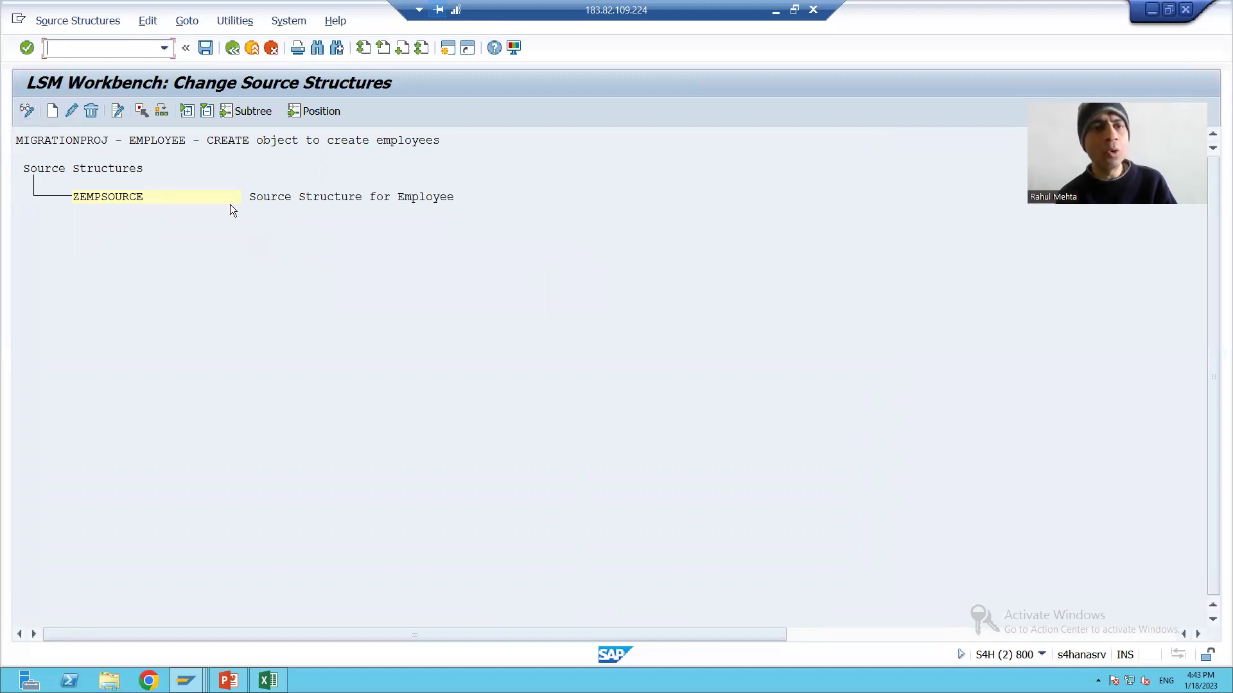
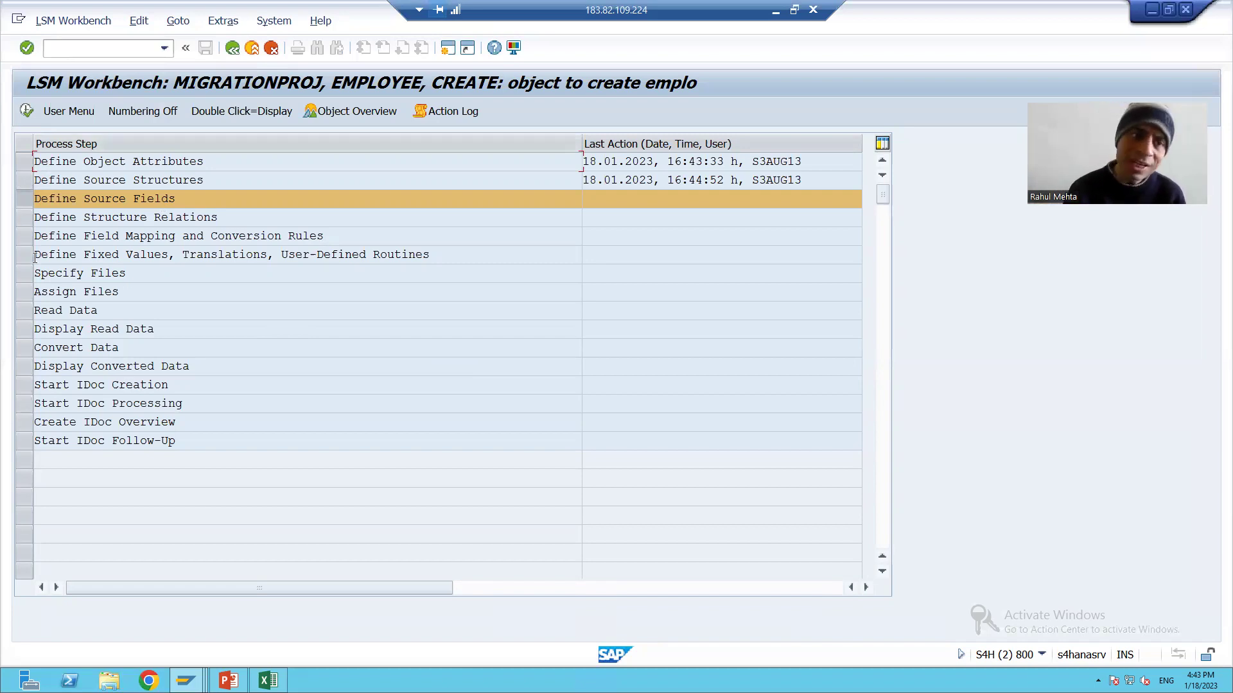
Review the object type and import method in the attributes of object CREATE and return to the process steps
left_click(26, 111)
key("F3")
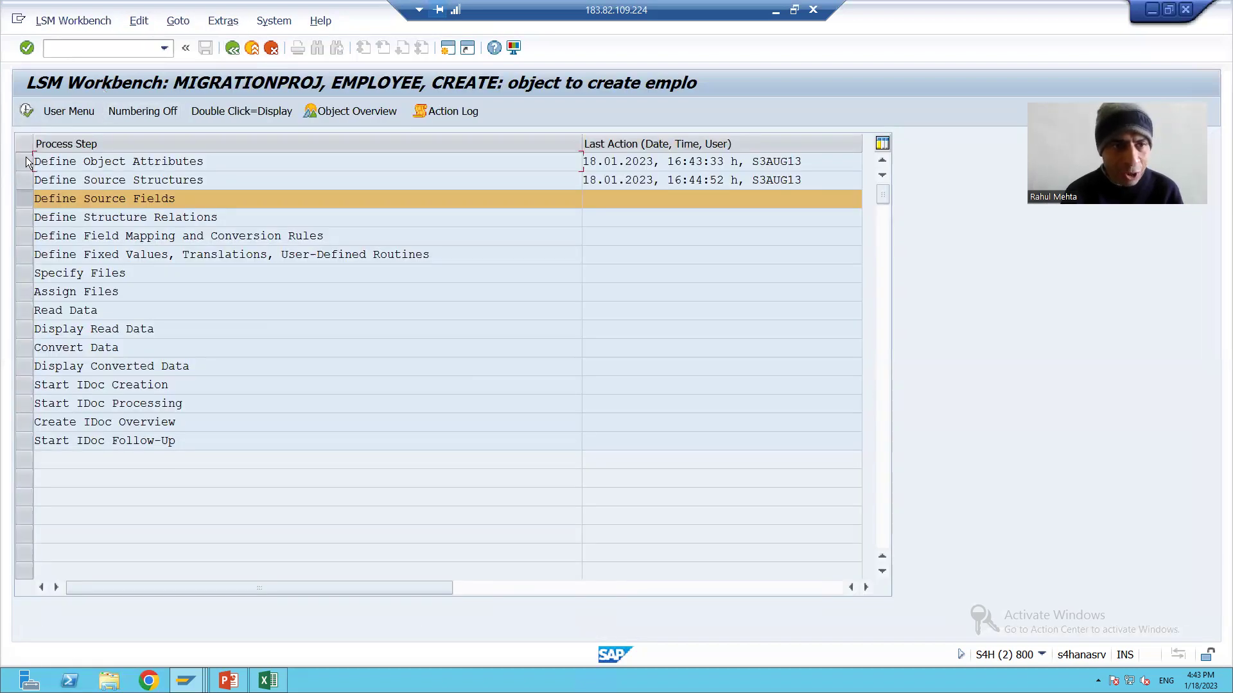
left_click(26, 162)
left_click(26, 110)
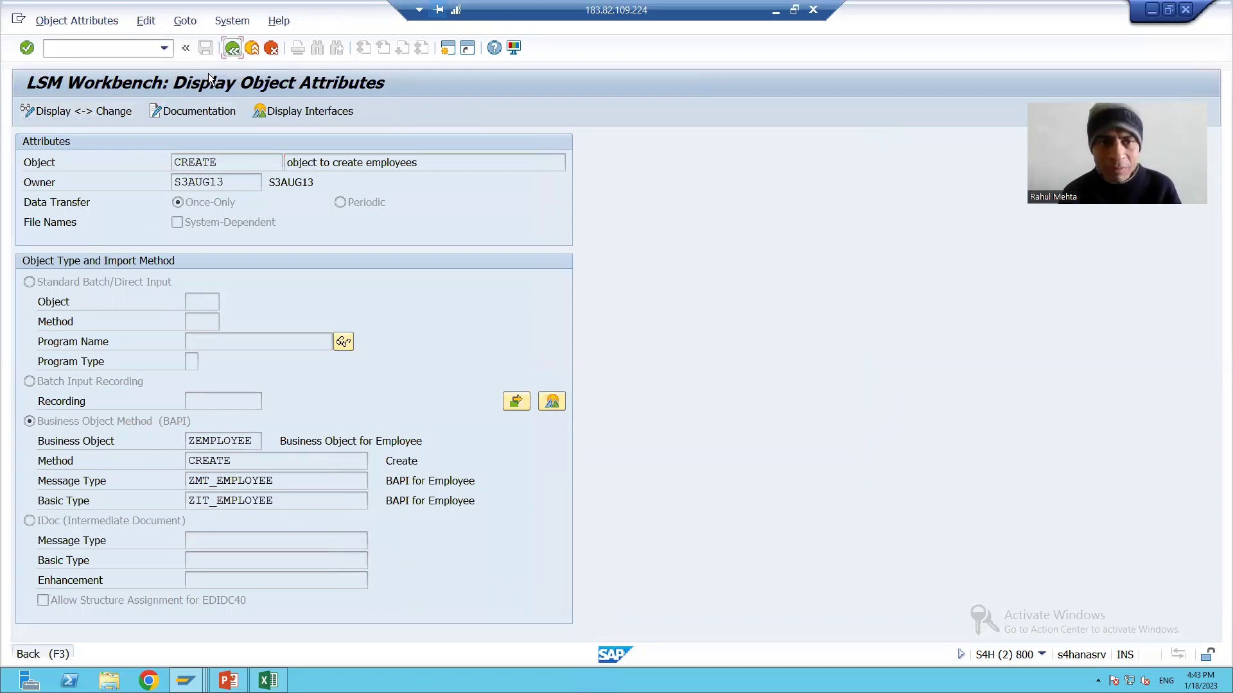
left_click(233, 48)
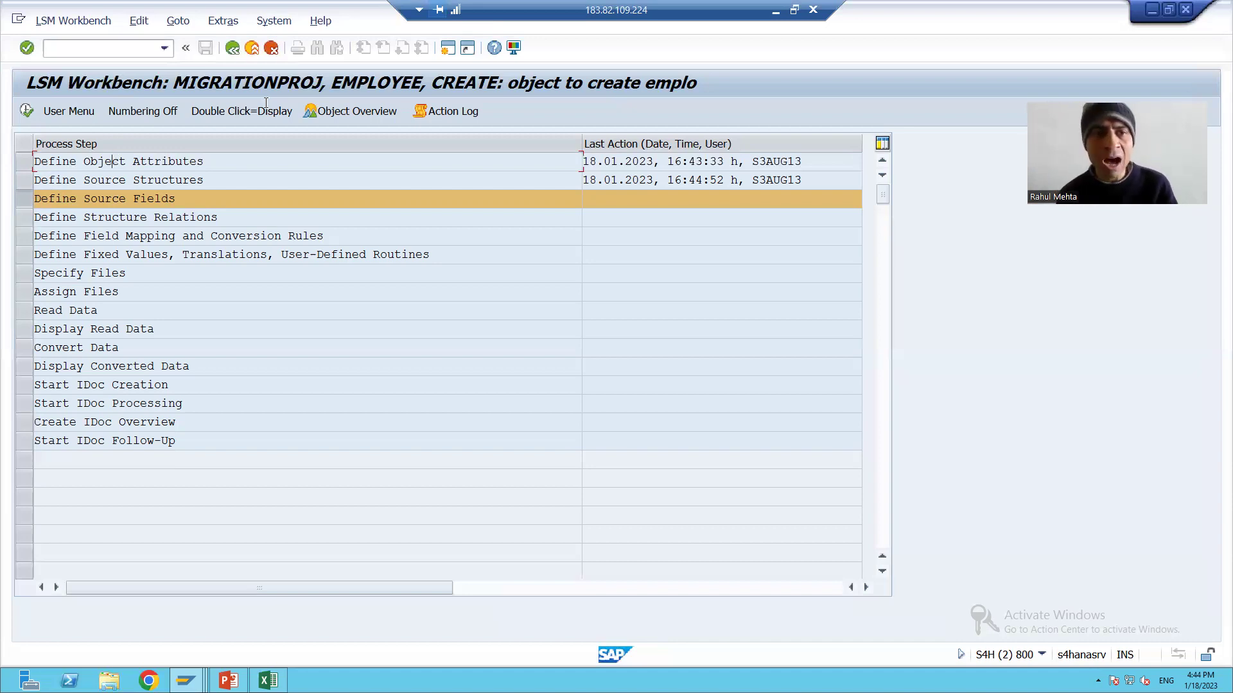
Review the file port and partner settings for inbound IDoc processing of project MIGRATIONPROJ and return to the project selection
key("F3")
key("alt+s")
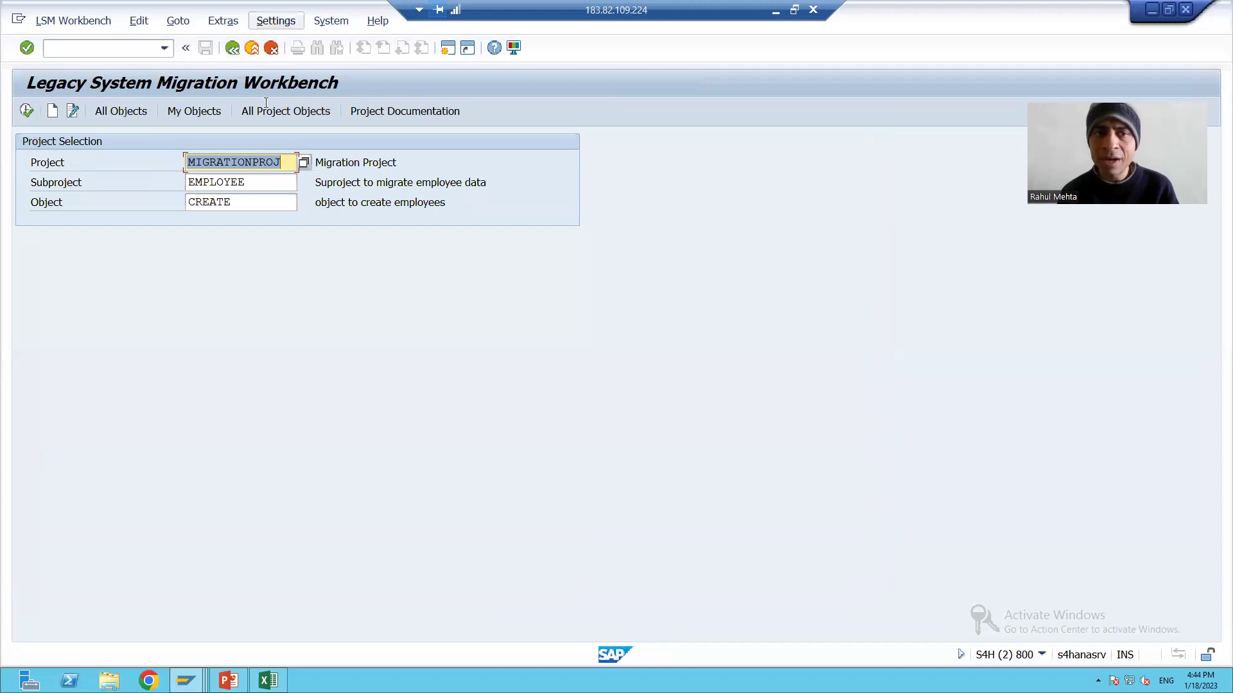
key("Down")
key("Return")
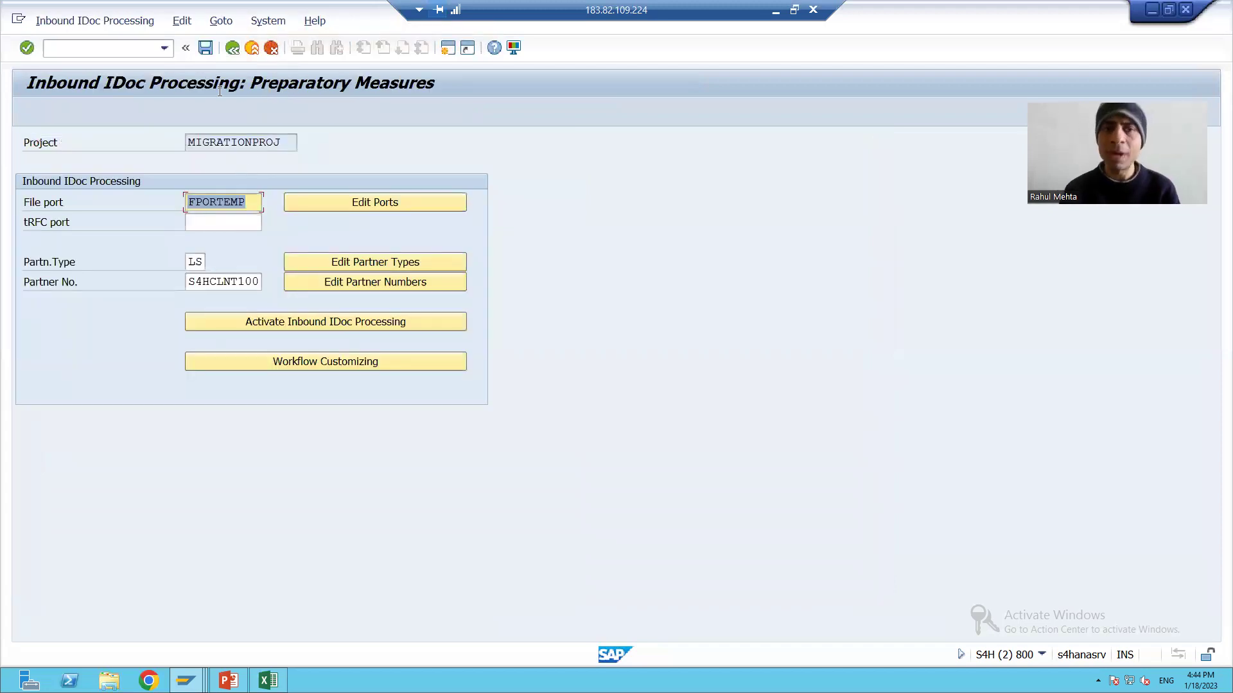
left_click(231, 48)
Reopen the process steps of object CREATE, check the defined source structure ZEMPSOURCE and return to the process steps
left_click(26, 109)
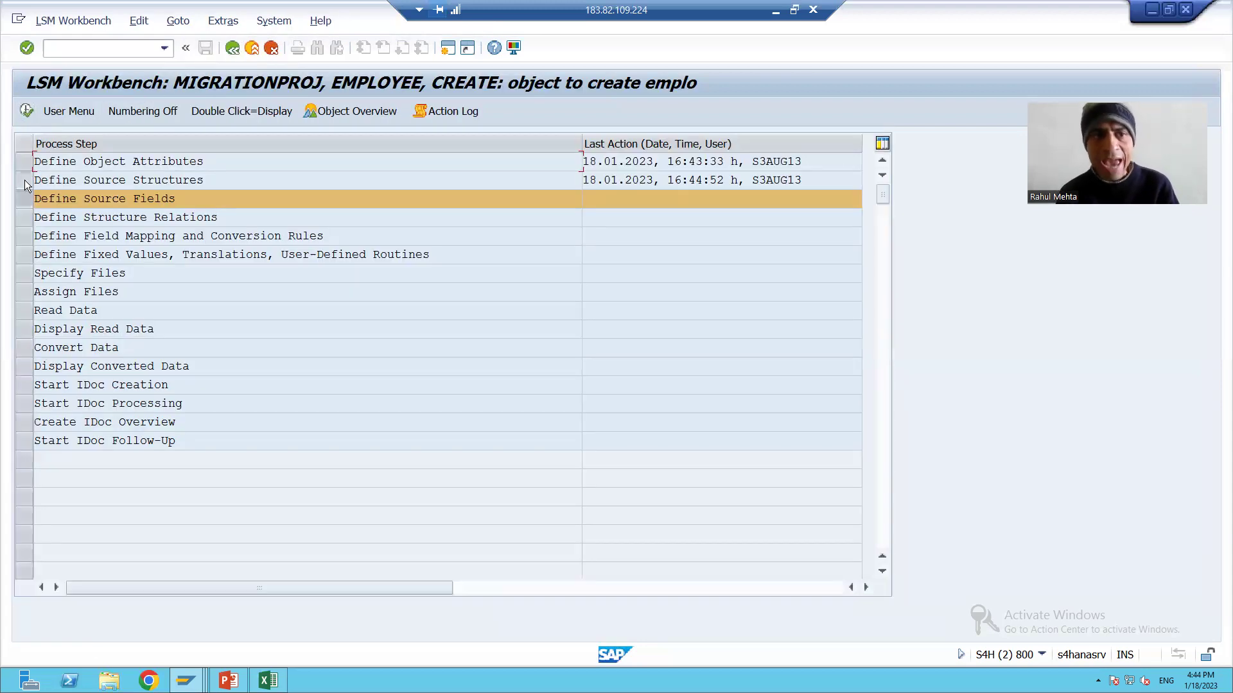
left_click(25, 185)
left_click(27, 110)
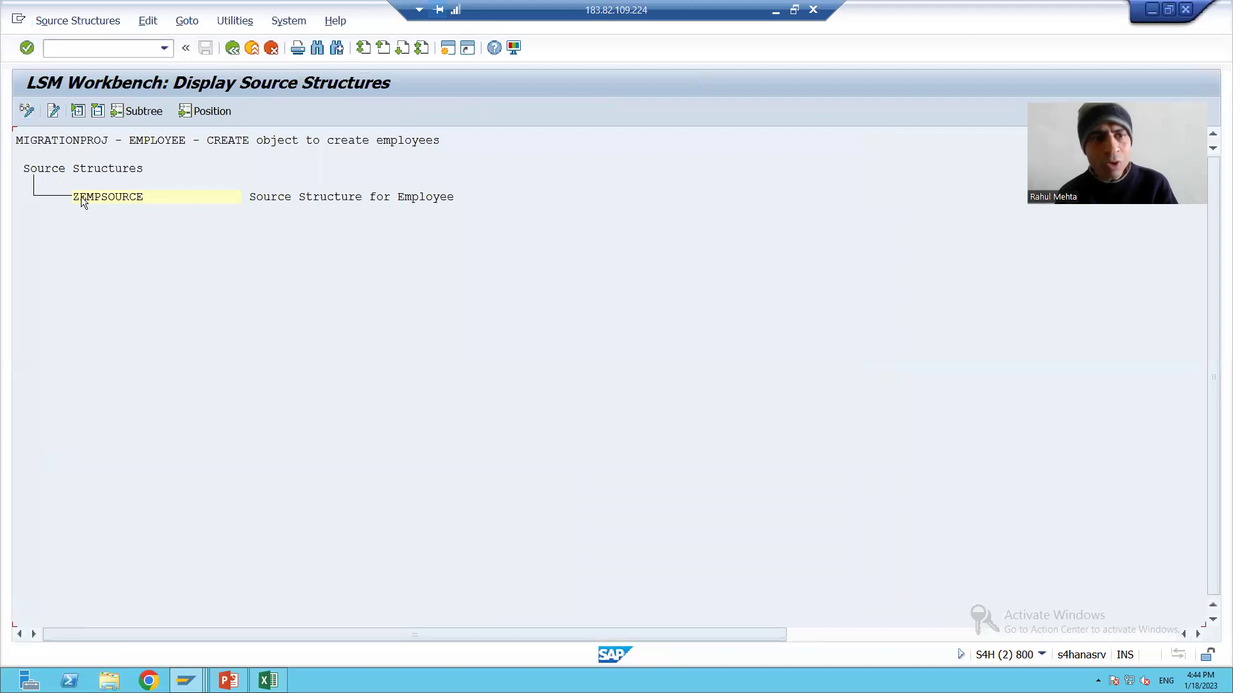
left_click(148, 197)
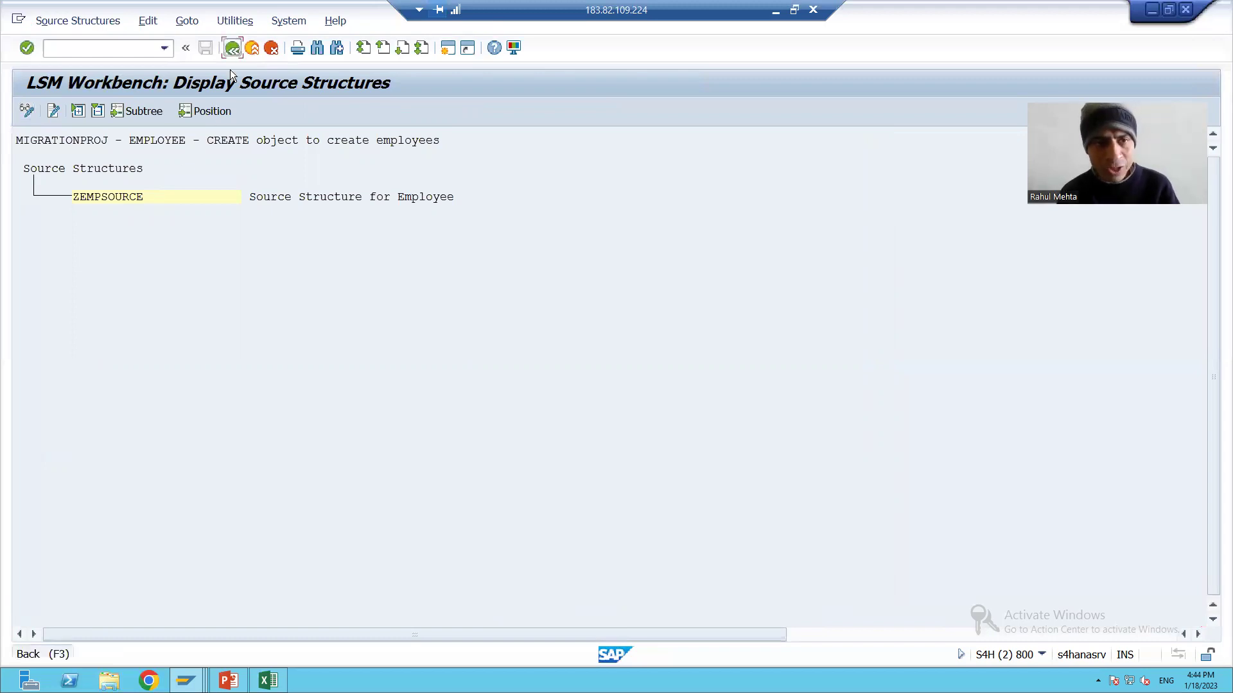
left_click(232, 48)
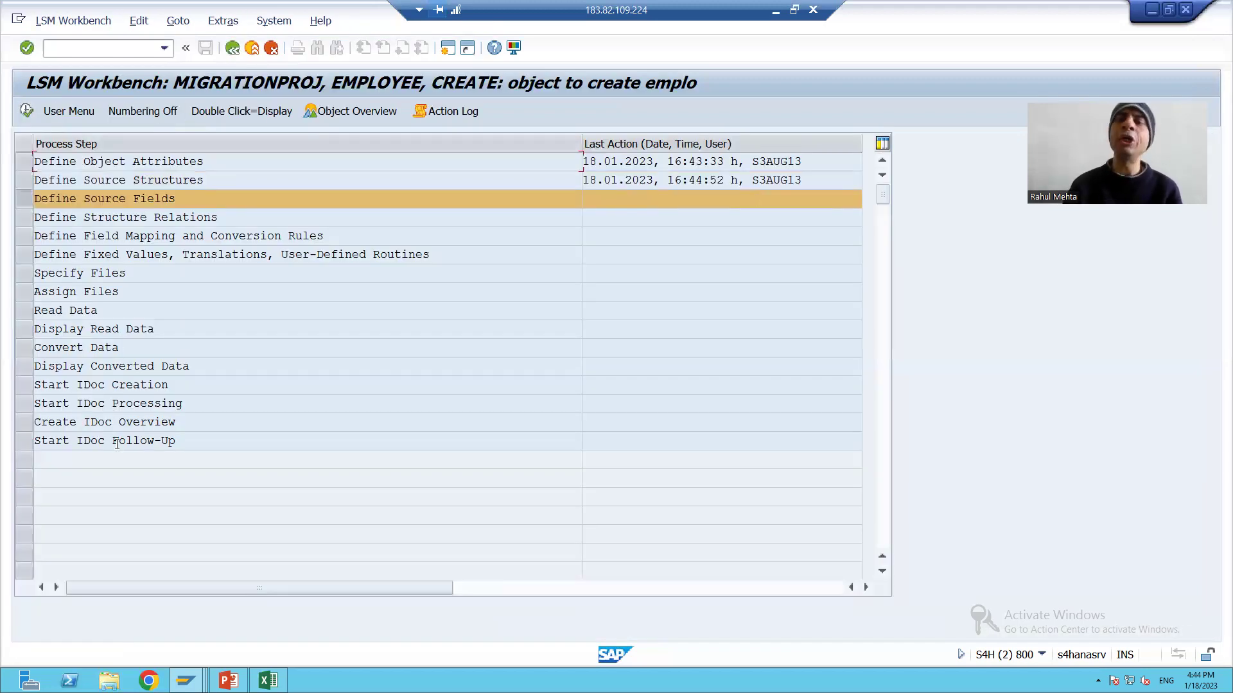